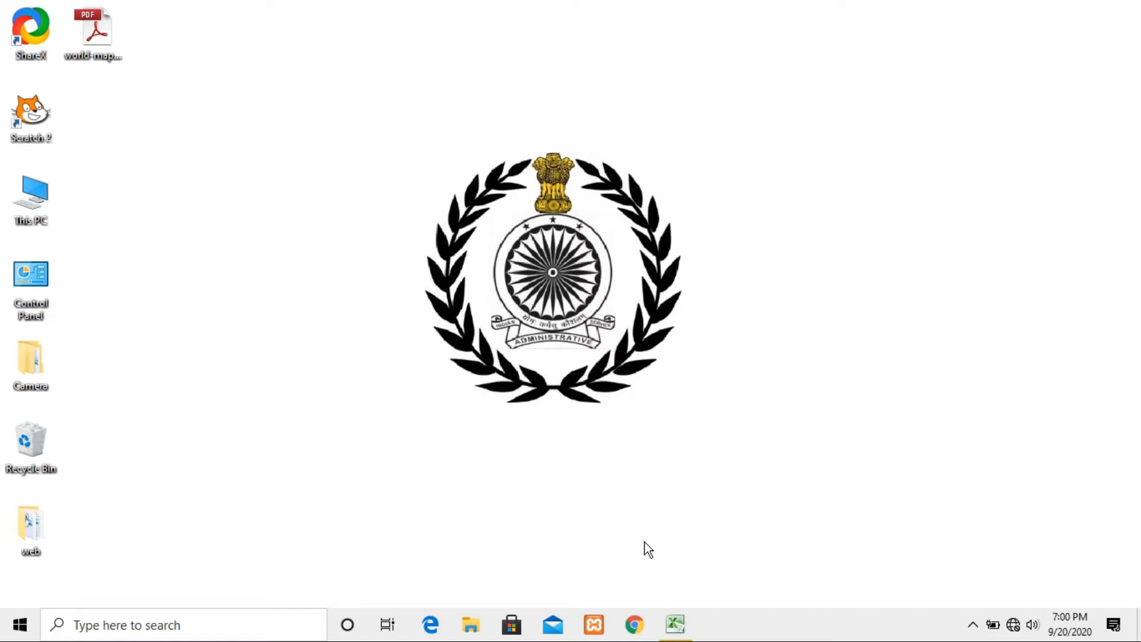
Step: Switch to the report card workbook in Excel and review the student details, subject names and exam column headings
{"action": "left_click", "coordinate": [674, 626]}
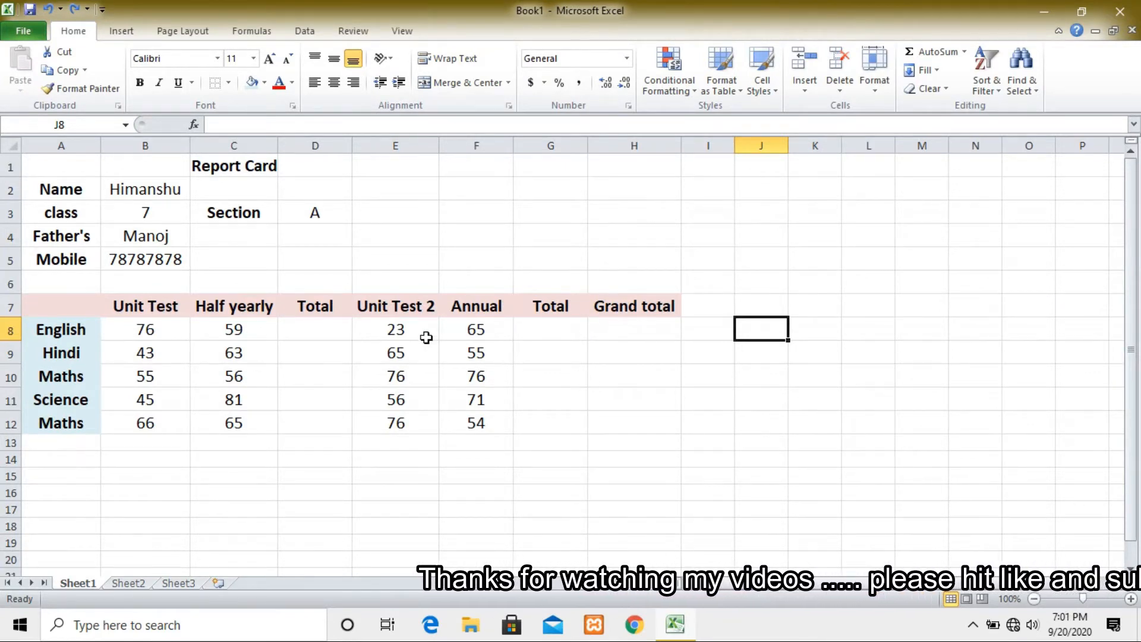
{"action": "left_click", "coordinate": [169, 194]}
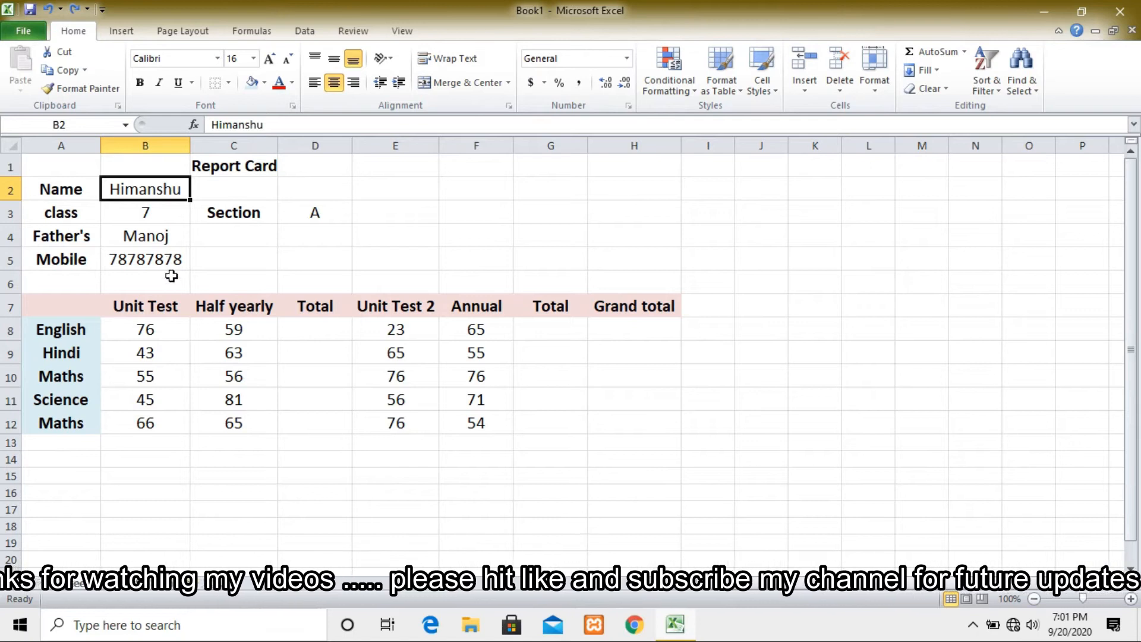
{"action": "left_click", "coordinate": [93, 334]}
{"action": "left_click", "coordinate": [88, 366]}
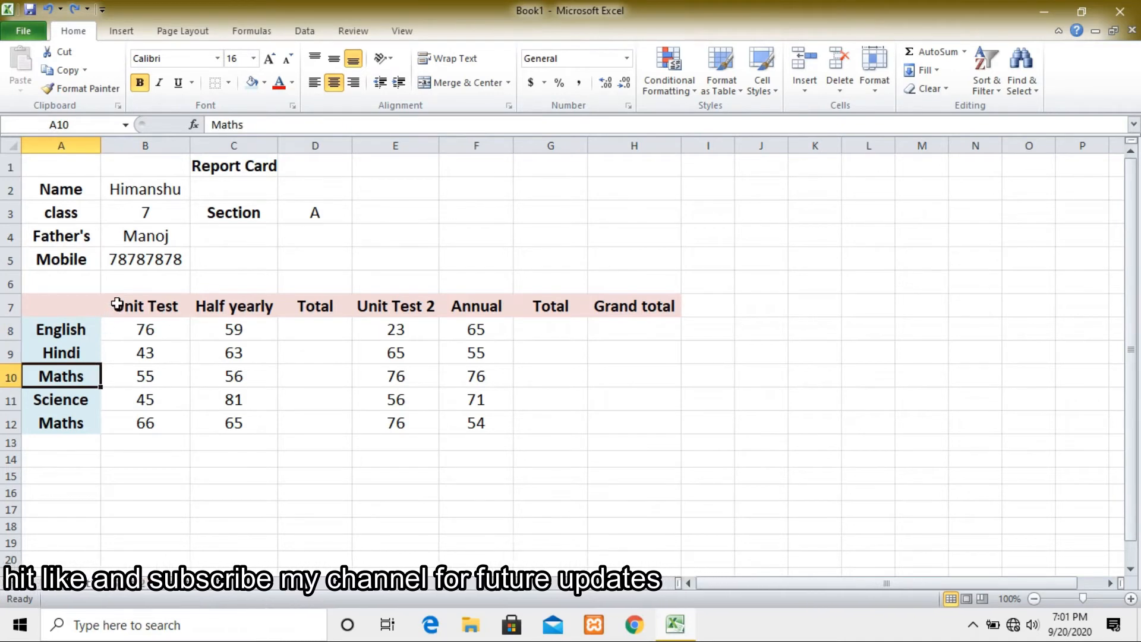
{"action": "left_click", "coordinate": [118, 305]}
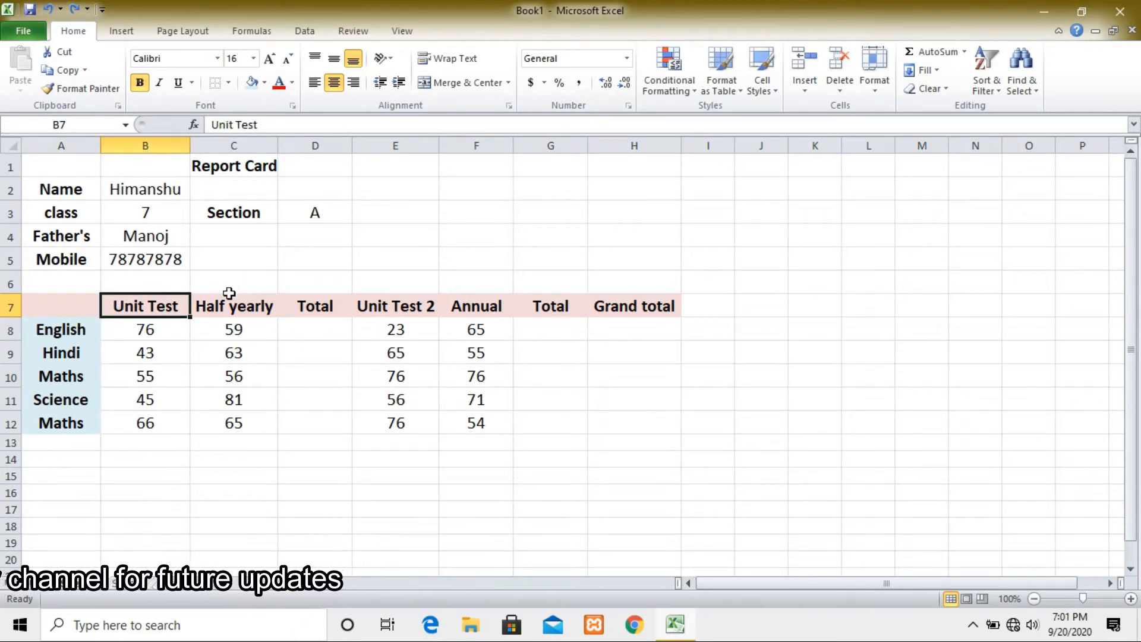
{"action": "left_click", "coordinate": [214, 302]}
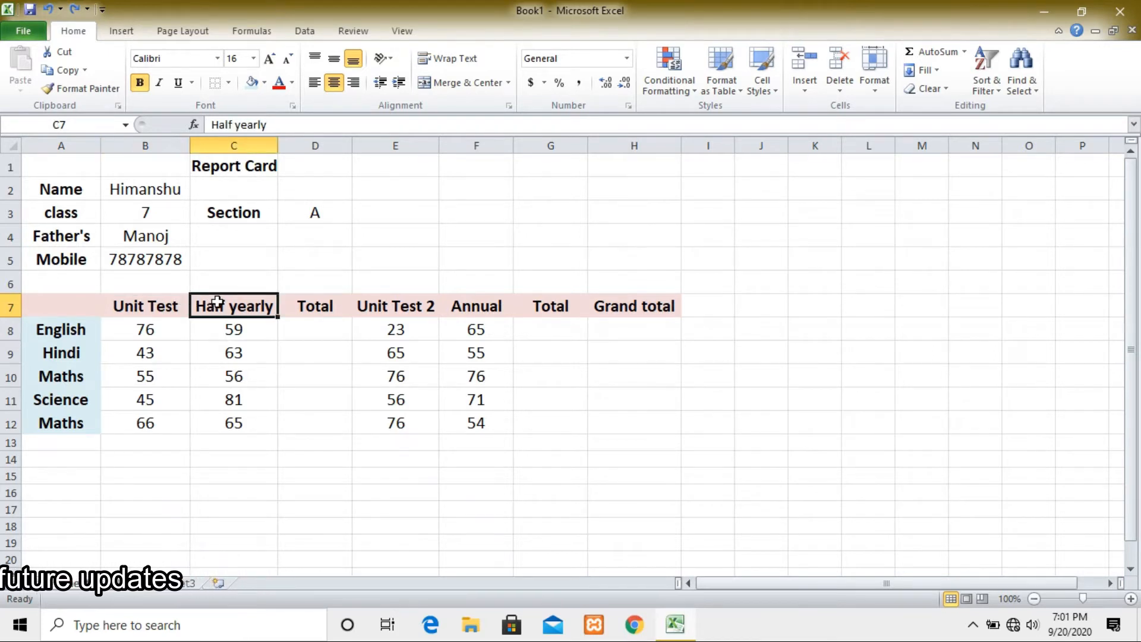
{"action": "left_click", "coordinate": [380, 305]}
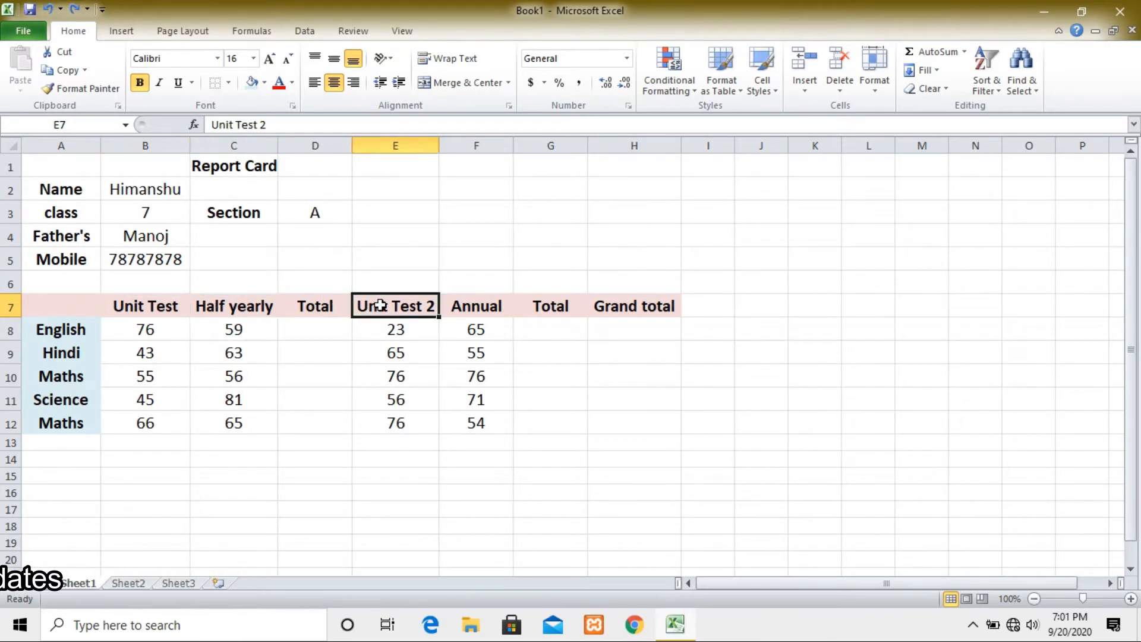
{"action": "left_click", "coordinate": [462, 302]}
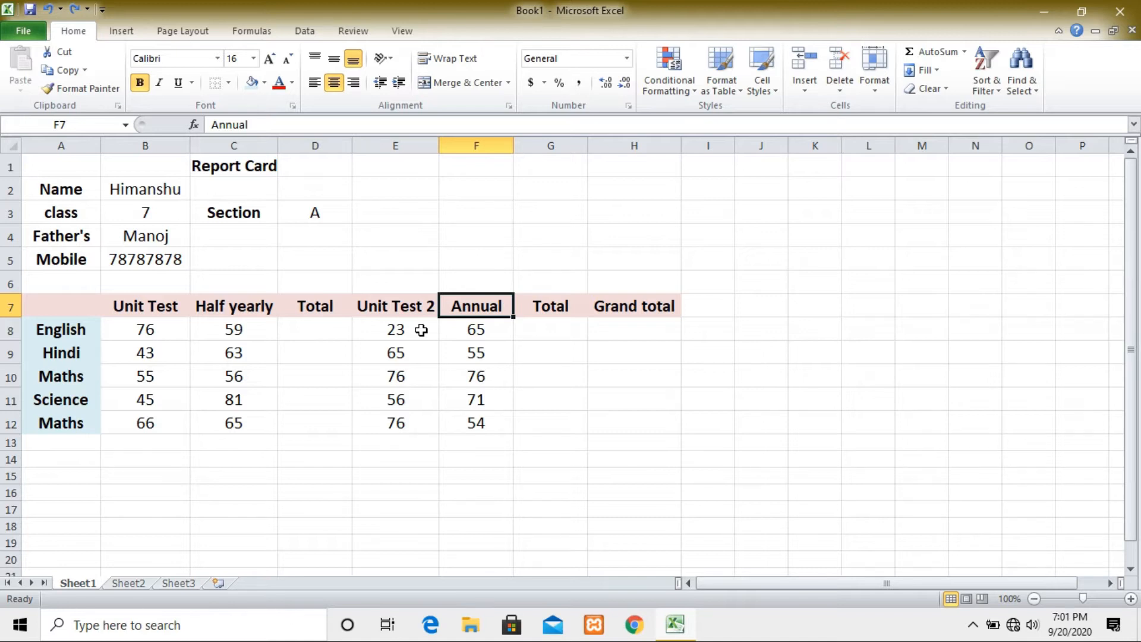
Step: Examine the cell addresses of the English marks for Unit Test and Half yearly
{"action": "left_click", "coordinate": [178, 334]}
{"action": "left_click", "coordinate": [240, 344]}
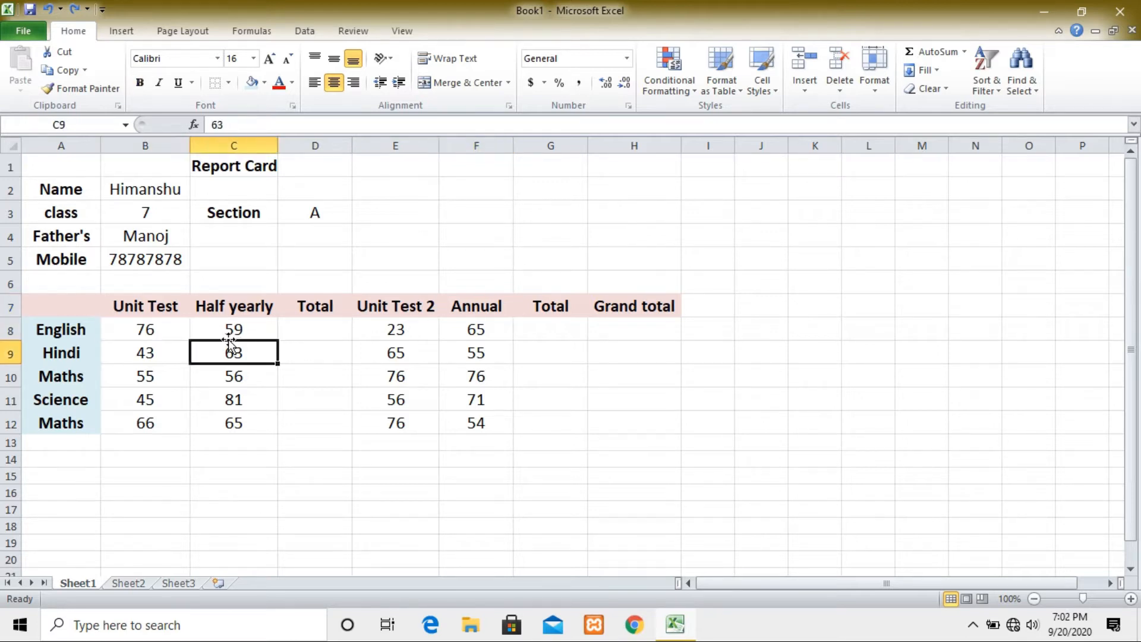
{"action": "left_click", "coordinate": [230, 329]}
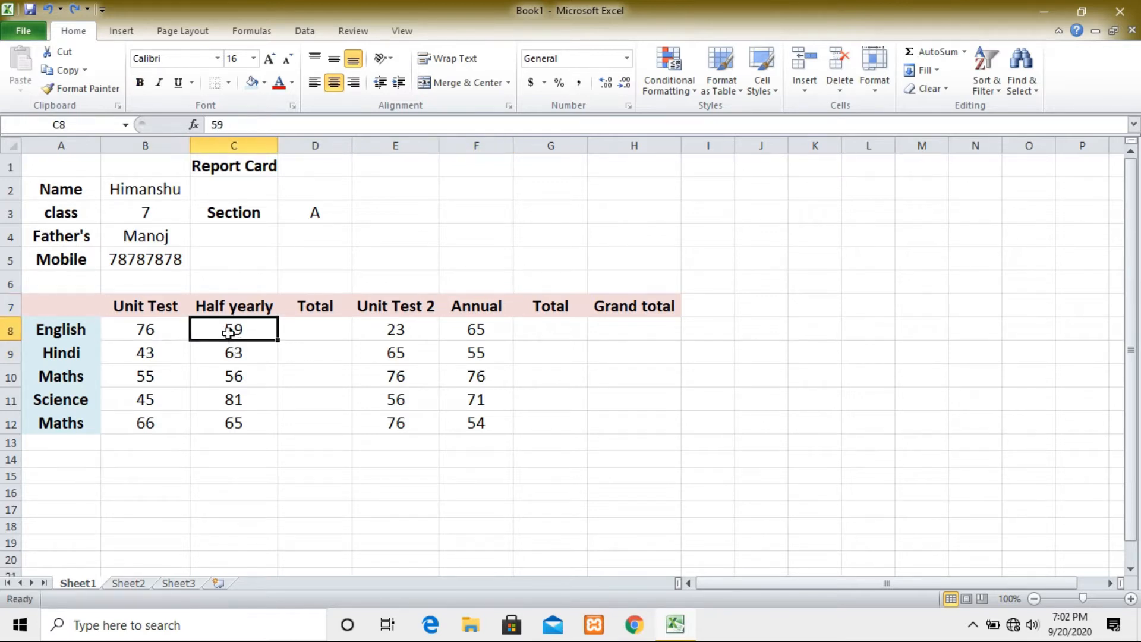
{"action": "left_click", "coordinate": [176, 334]}
{"action": "left_click", "coordinate": [243, 332]}
{"action": "left_click", "coordinate": [158, 326]}
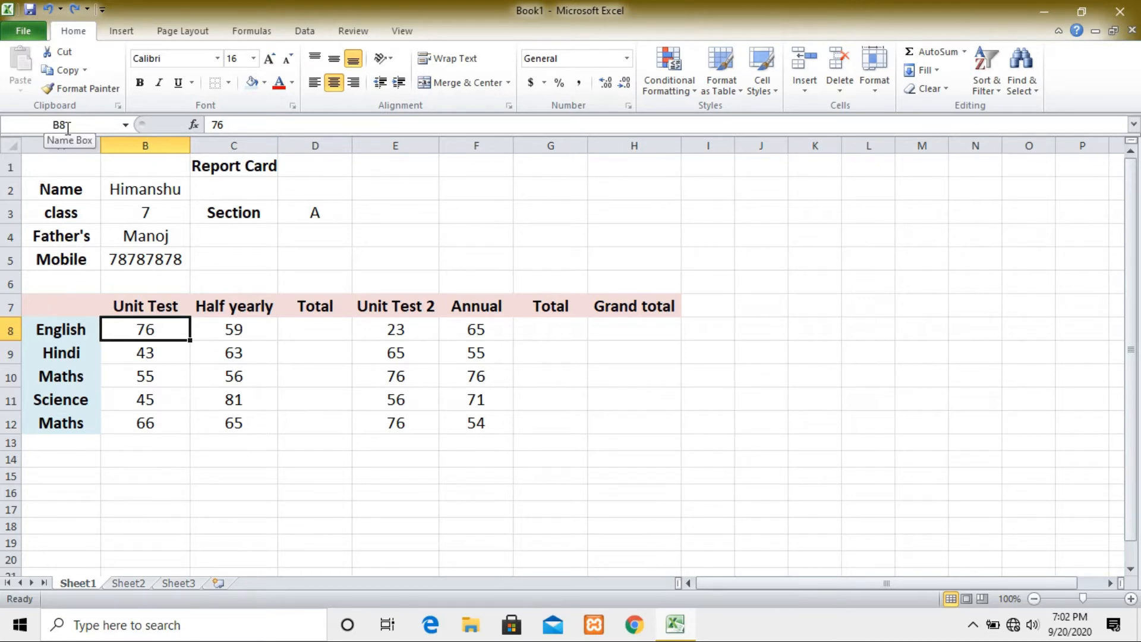
{"action": "left_click", "coordinate": [247, 326]}
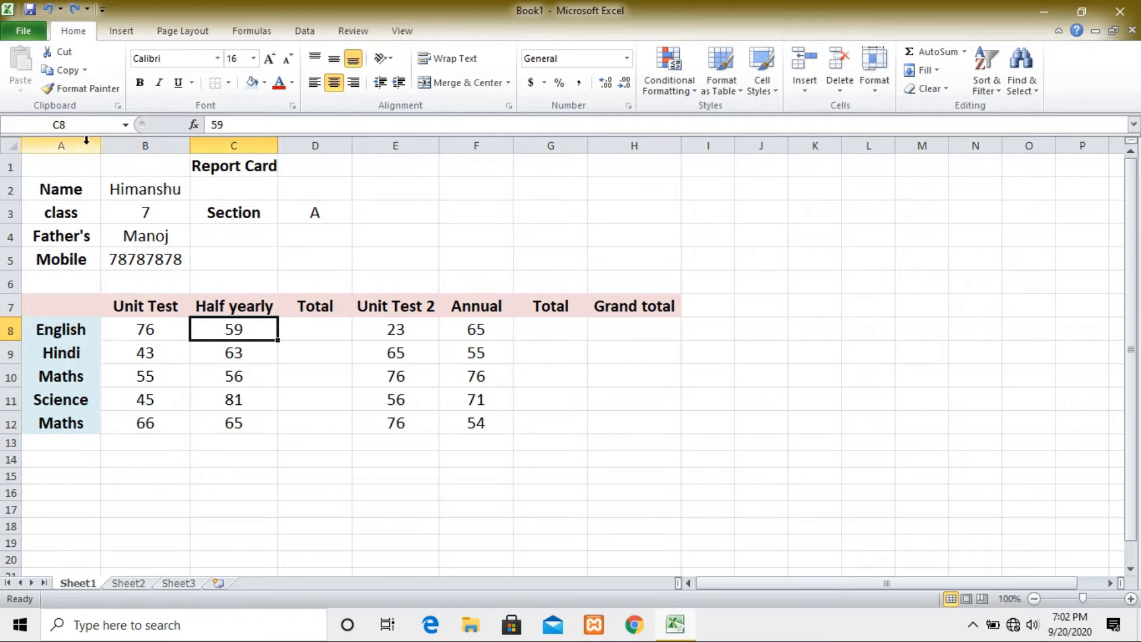
{"action": "left_click", "coordinate": [156, 327]}
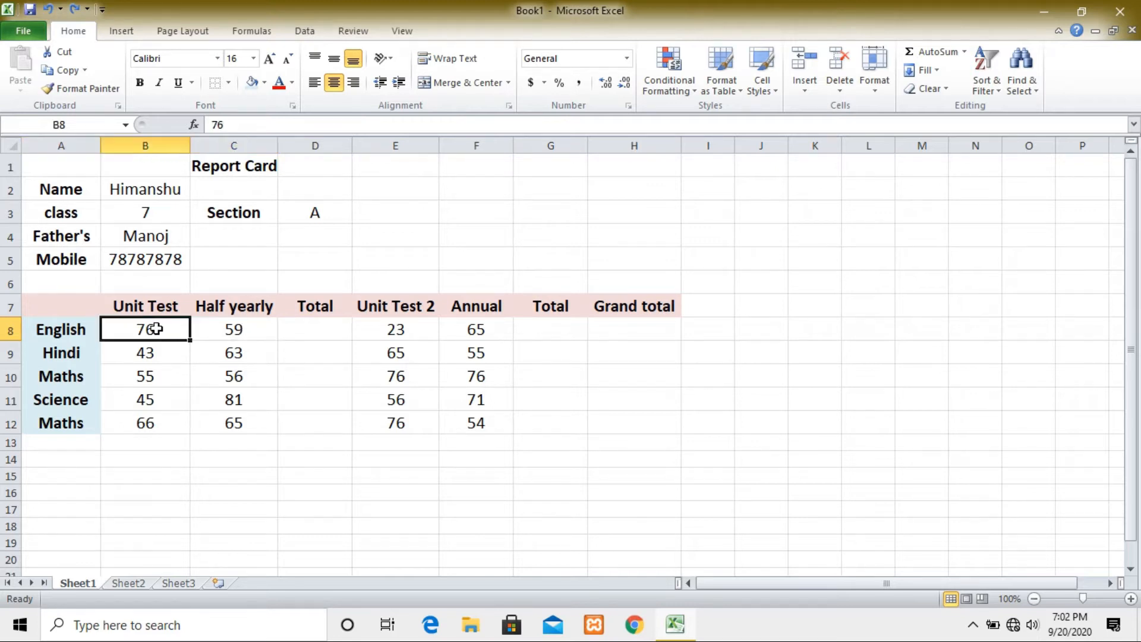
{"action": "left_click", "coordinate": [234, 323]}
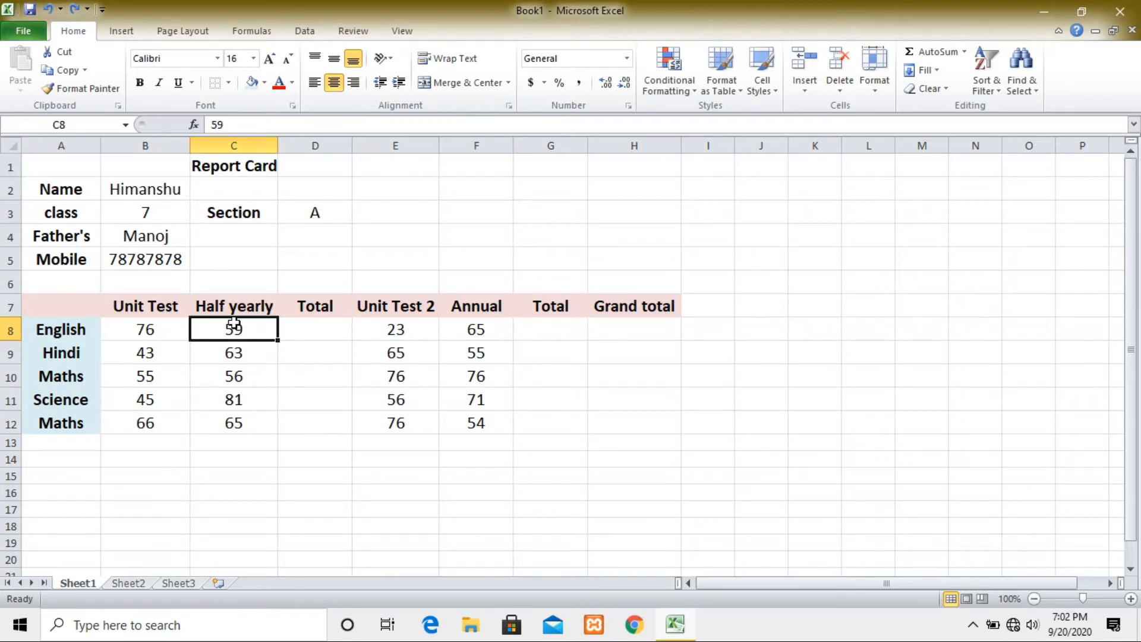
Step: Enter the formula =b8+c8 in D8 to total the English Unit Test and Half yearly marks
{"action": "left_click", "coordinate": [298, 331]}
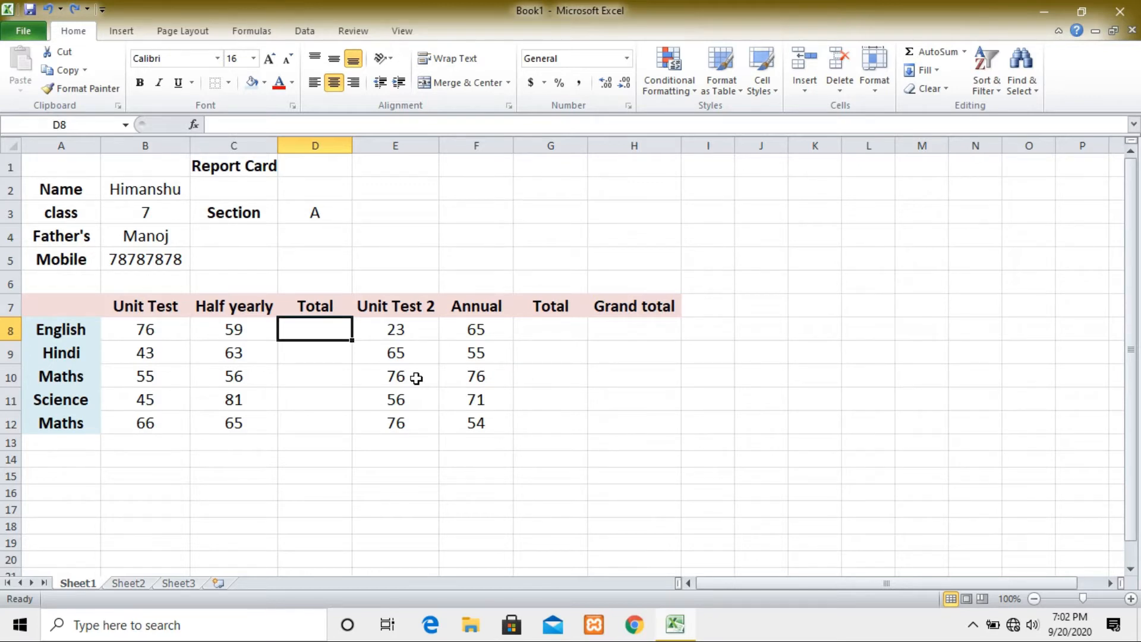
{"action": "type", "text": "="}
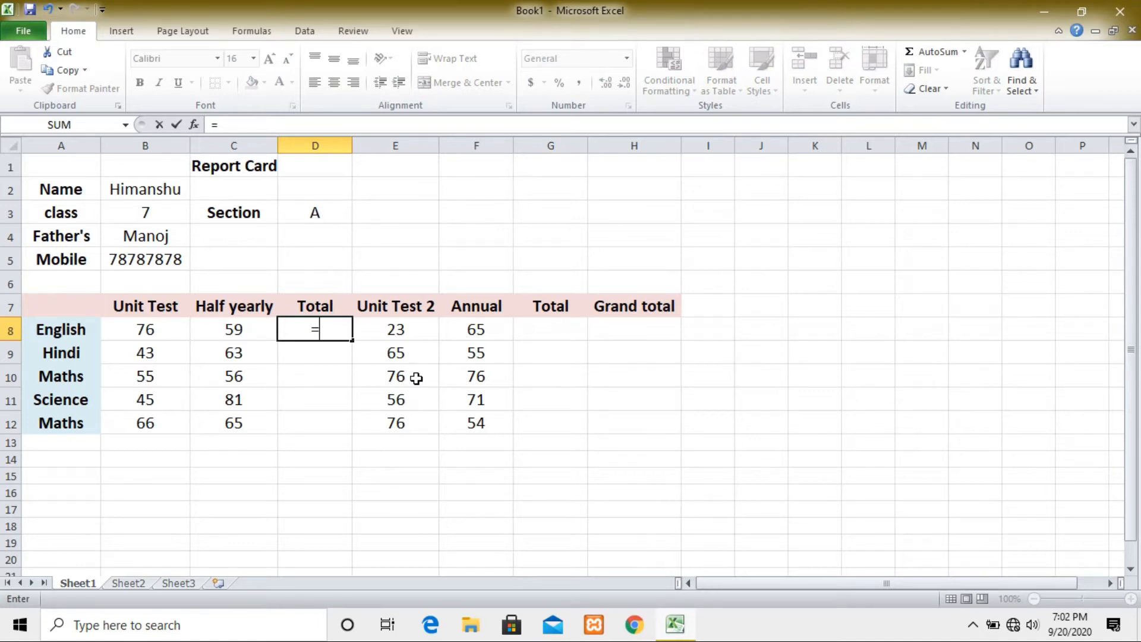
{"action": "type", "text": "b"}
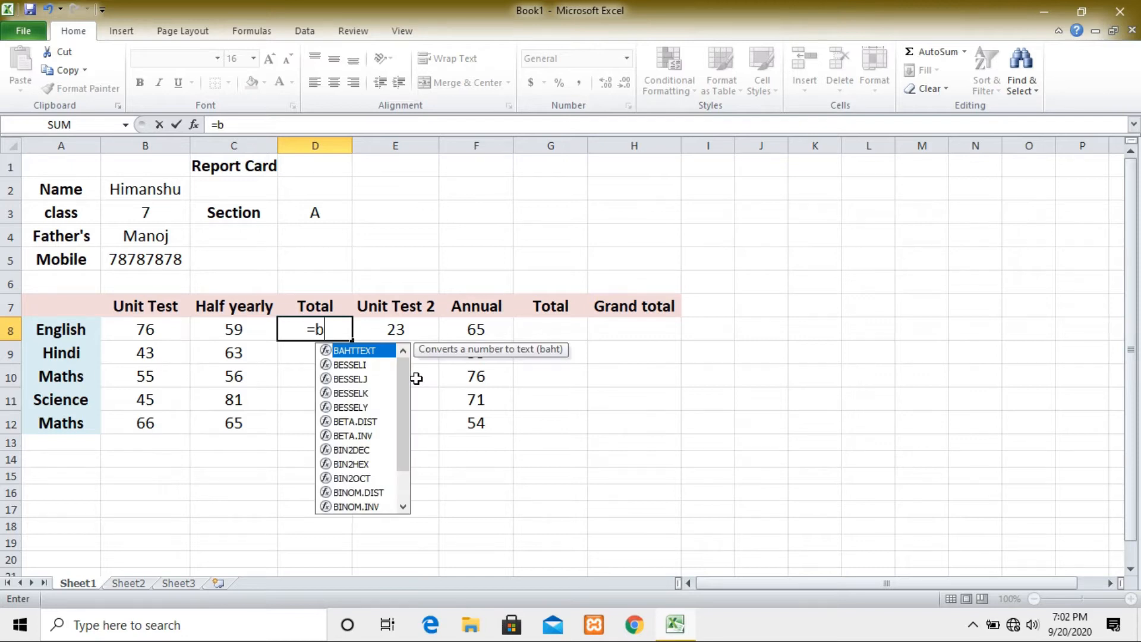
{"action": "type", "text": "8"}
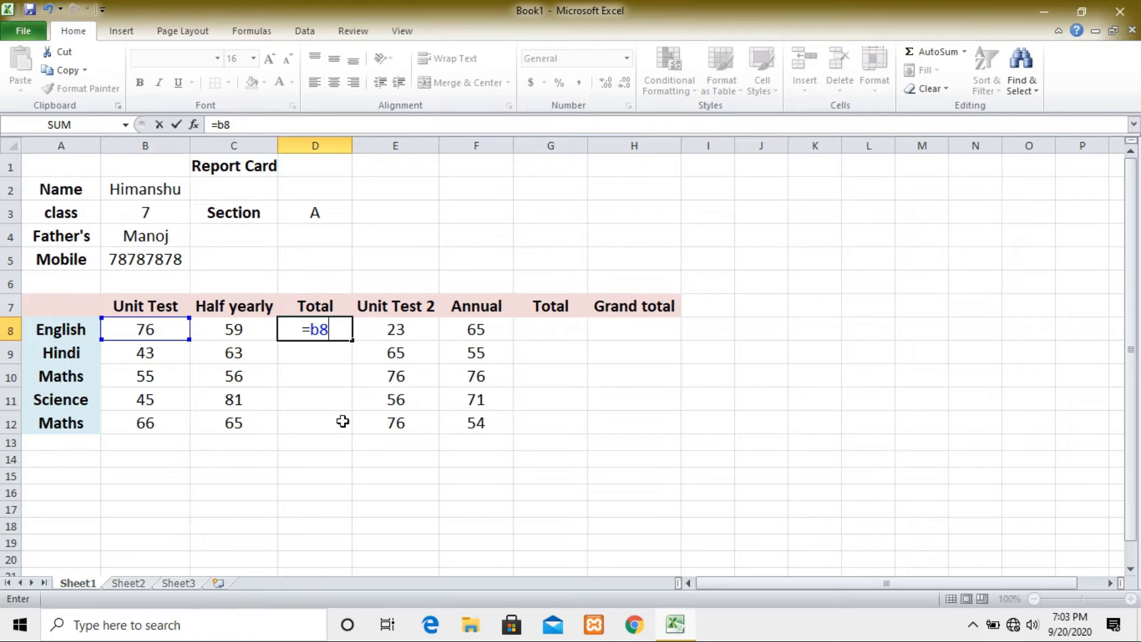
{"action": "type", "text": "+"}
{"action": "type", "text": "c8"}
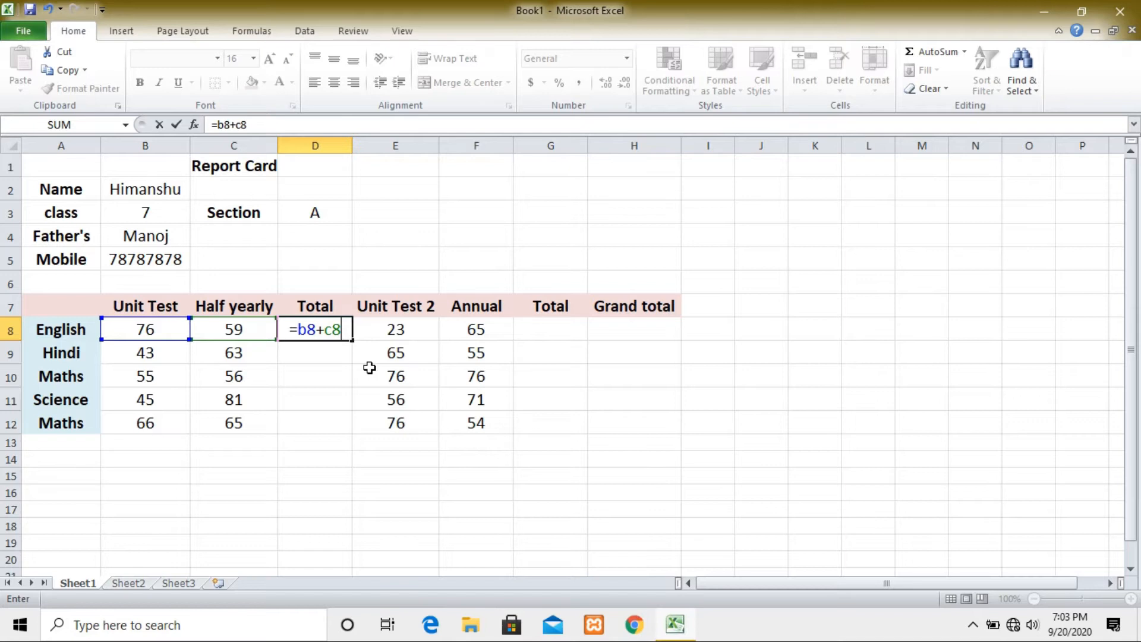
{"action": "key", "text": "Return"}
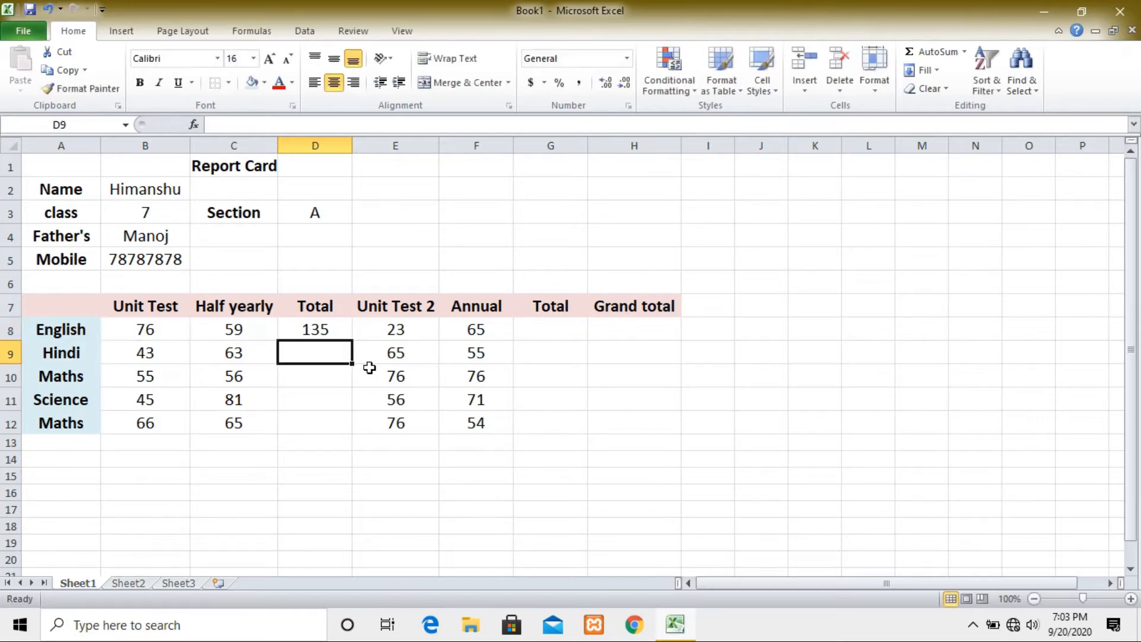
Step: Fill the English total formula from D8 down through D12 for the remaining subjects
{"action": "left_click", "coordinate": [347, 334]}
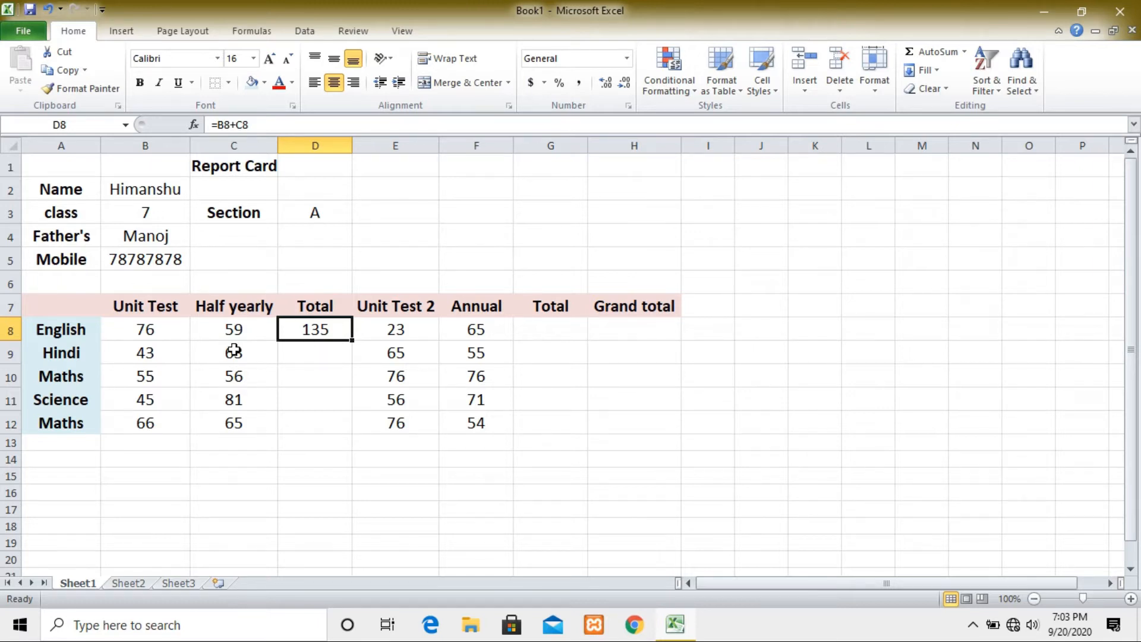
{"action": "left_click", "coordinate": [153, 353]}
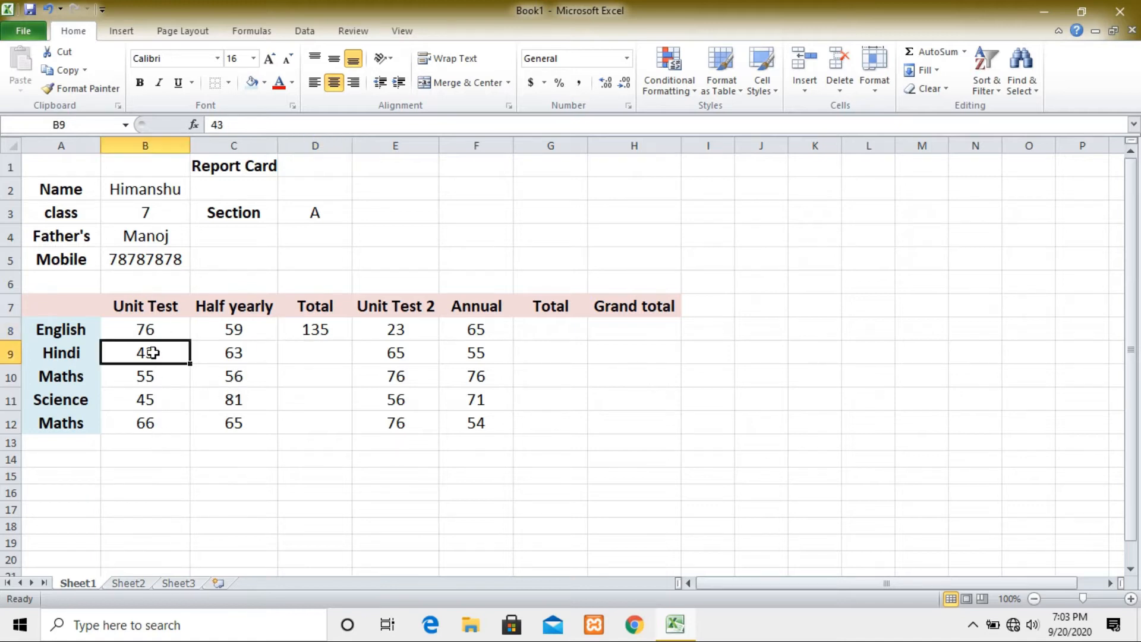
{"action": "left_click", "coordinate": [225, 352]}
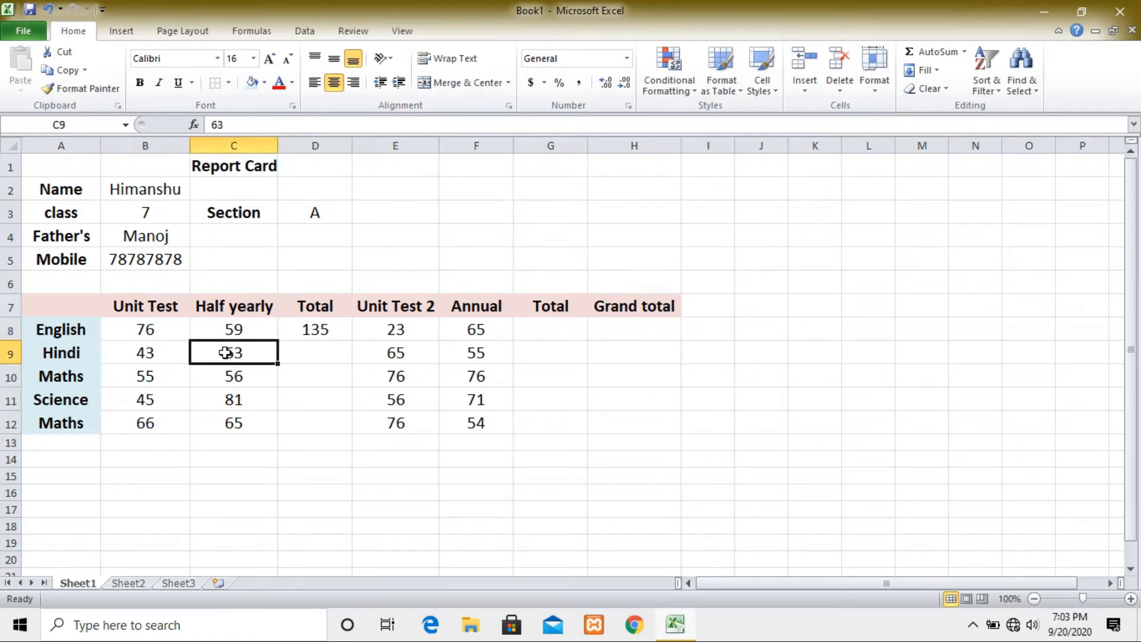
{"action": "left_click", "coordinate": [320, 359]}
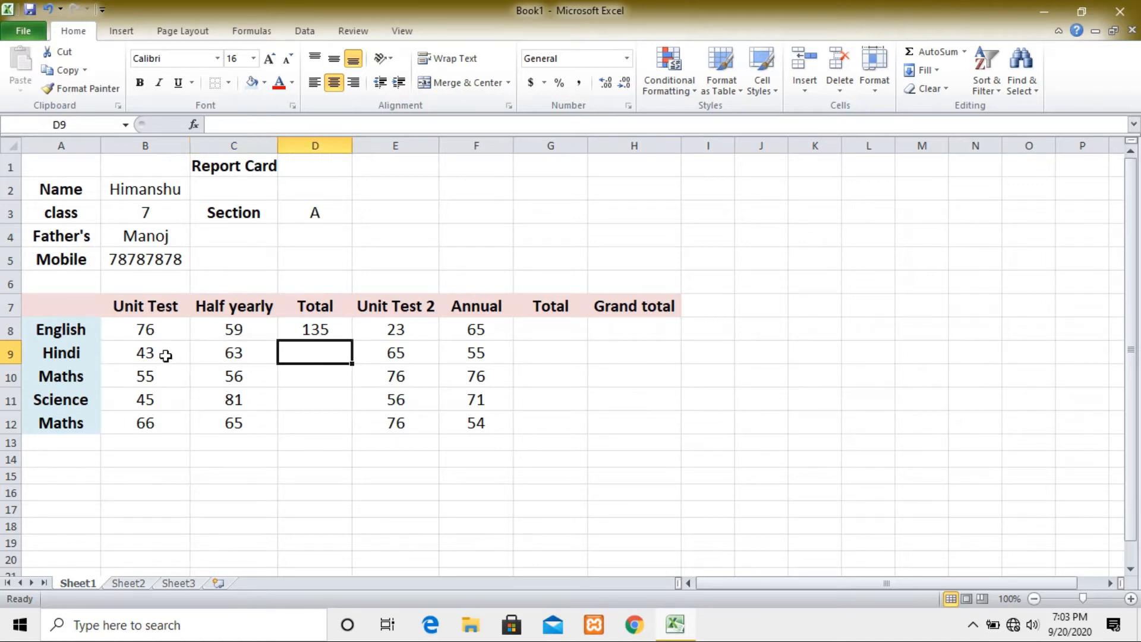
{"action": "left_click", "coordinate": [309, 329]}
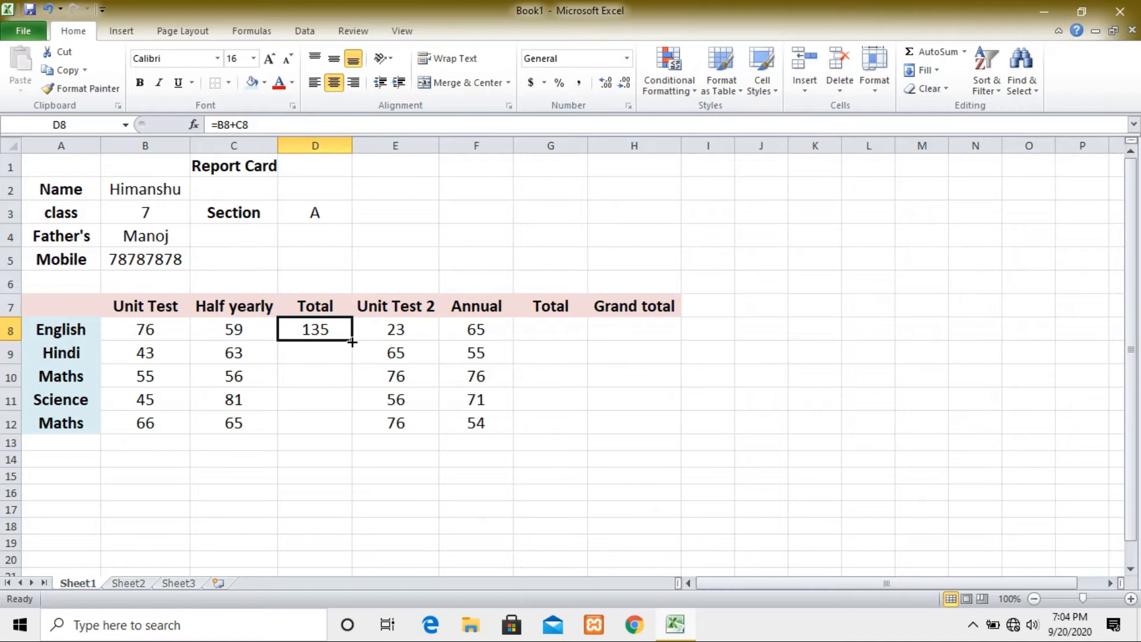
{"action": "left_click_drag", "start_coordinate": [351, 342], "coordinate": [355, 406]}
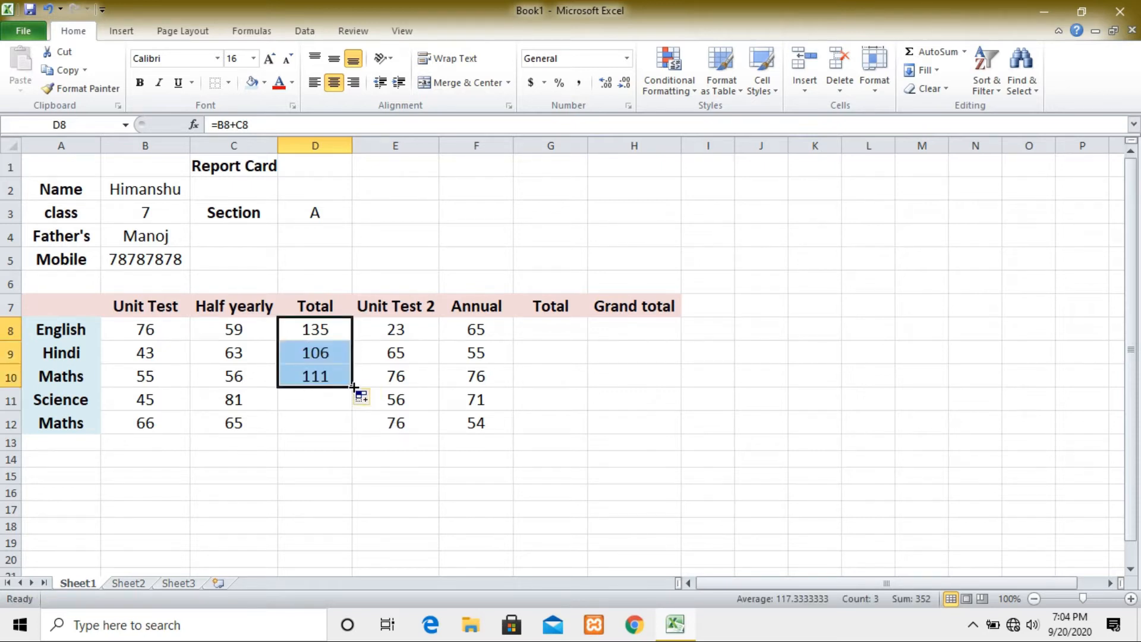
{"action": "left_click_drag", "start_coordinate": [353, 388], "coordinate": [352, 427]}
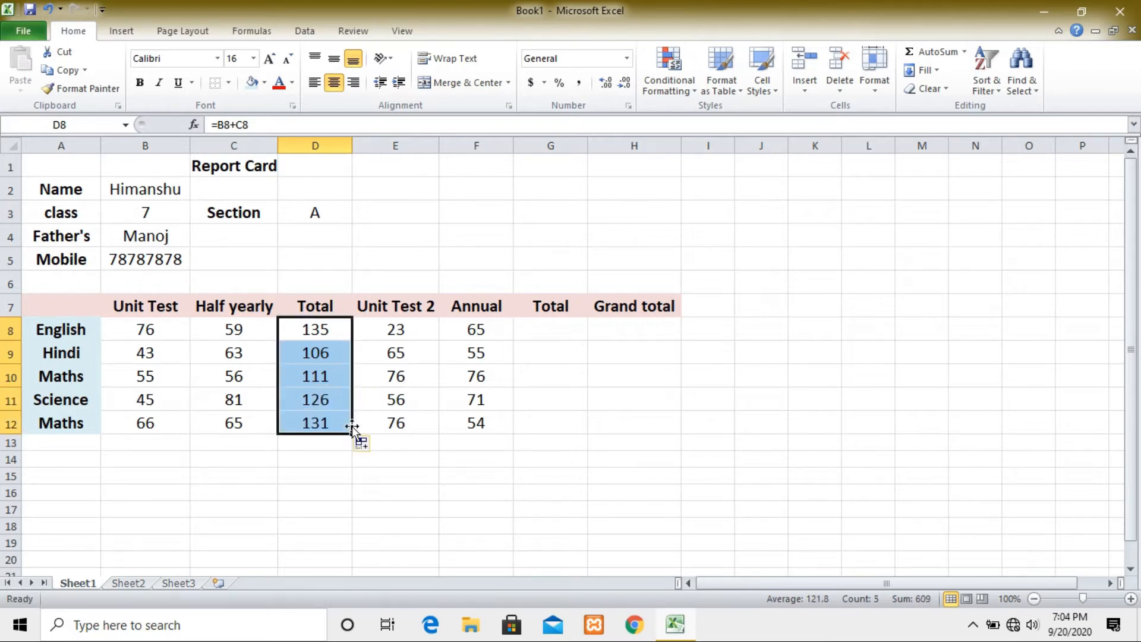
{"action": "left_click", "coordinate": [453, 493]}
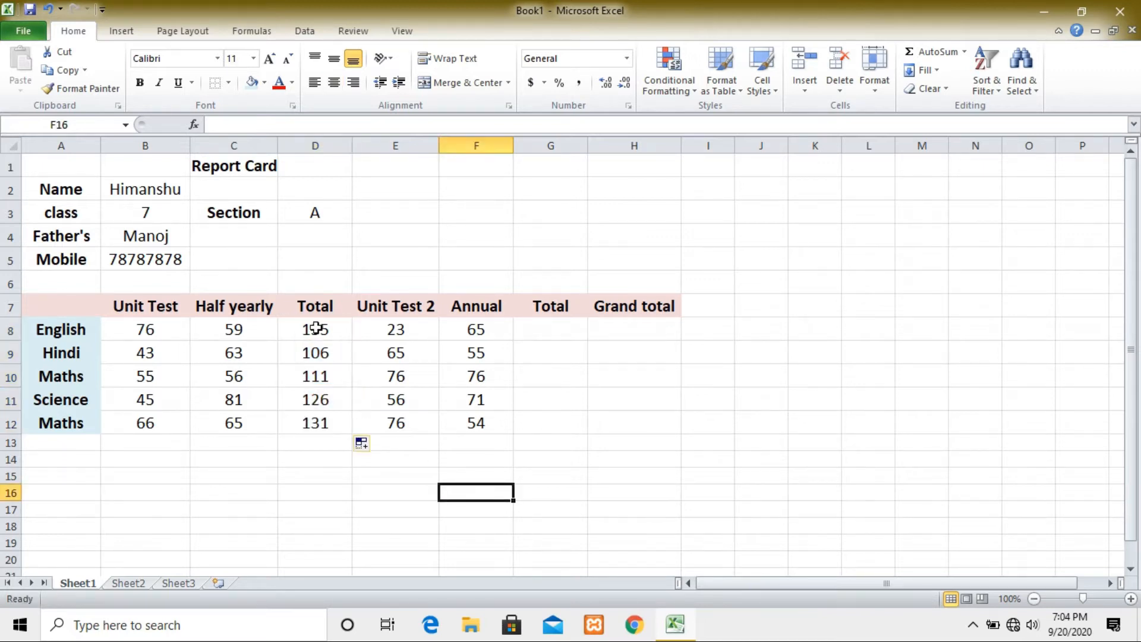
Step: Check the formulas in D8, D12 and D11 against the Unit Test and Half yearly marks they reference
{"action": "left_click", "coordinate": [315, 326]}
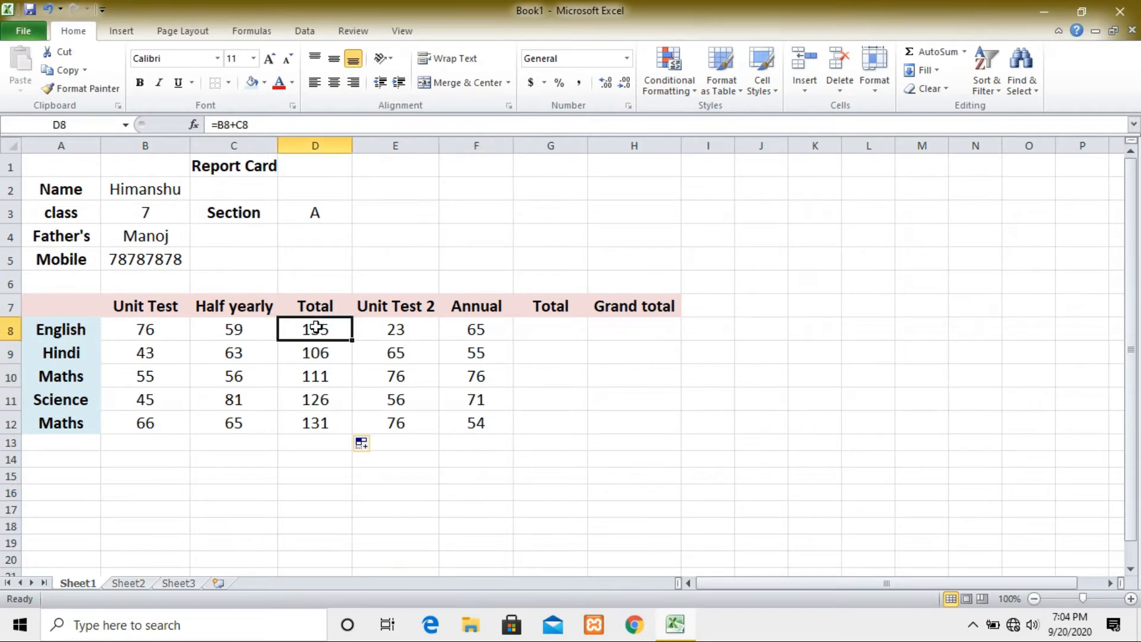
{"action": "left_click", "coordinate": [319, 424]}
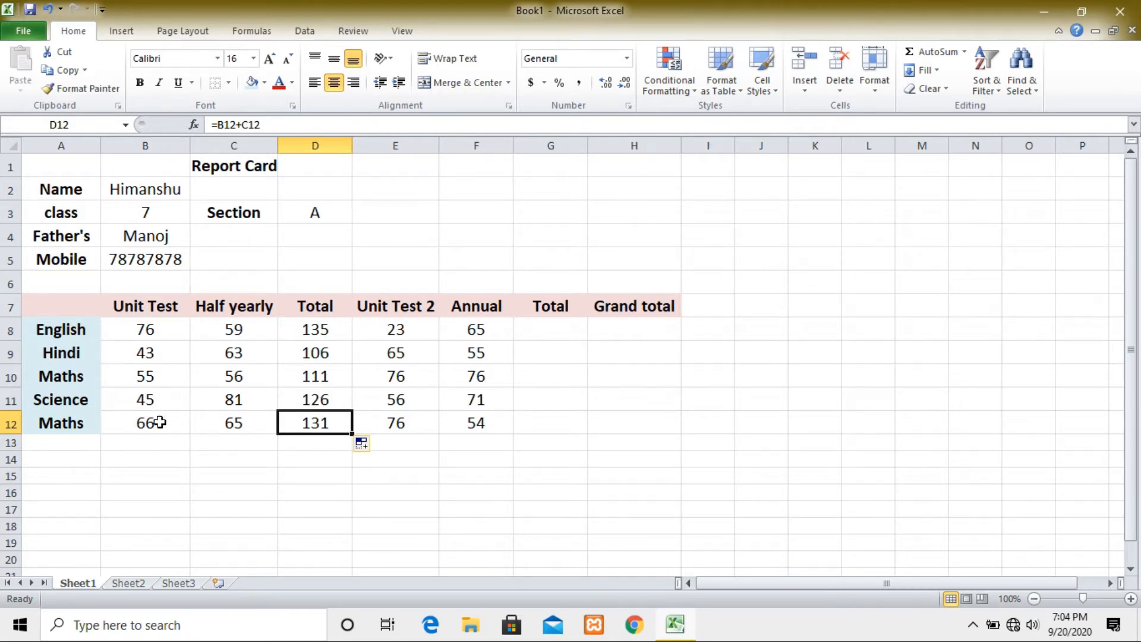
{"action": "left_click", "coordinate": [160, 421]}
{"action": "left_click", "coordinate": [221, 422]}
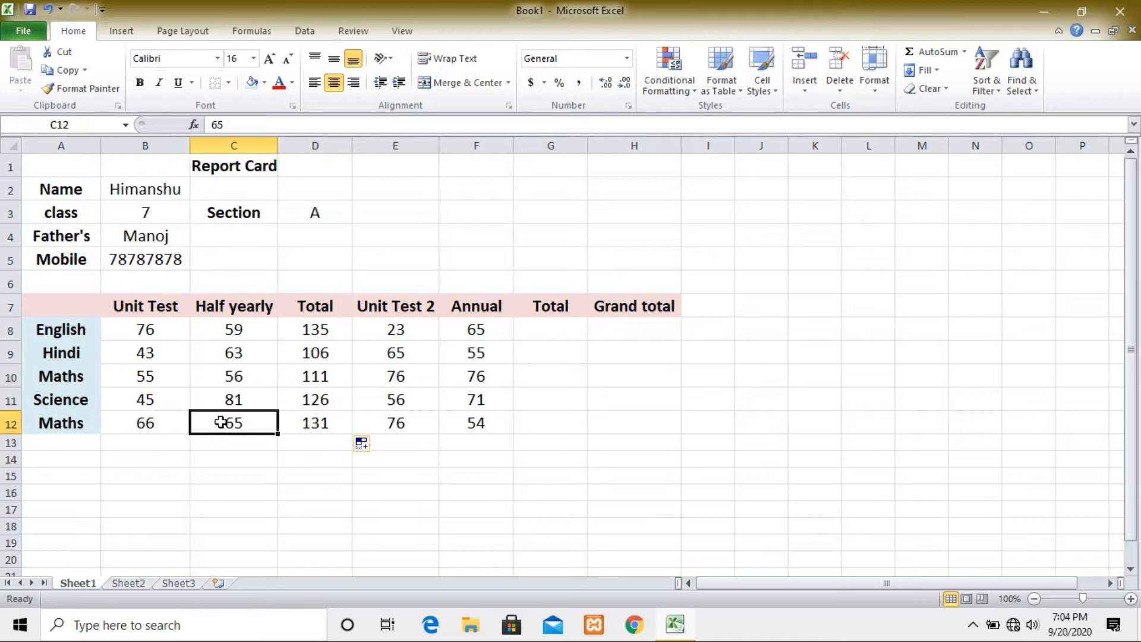
{"action": "left_click", "coordinate": [311, 421]}
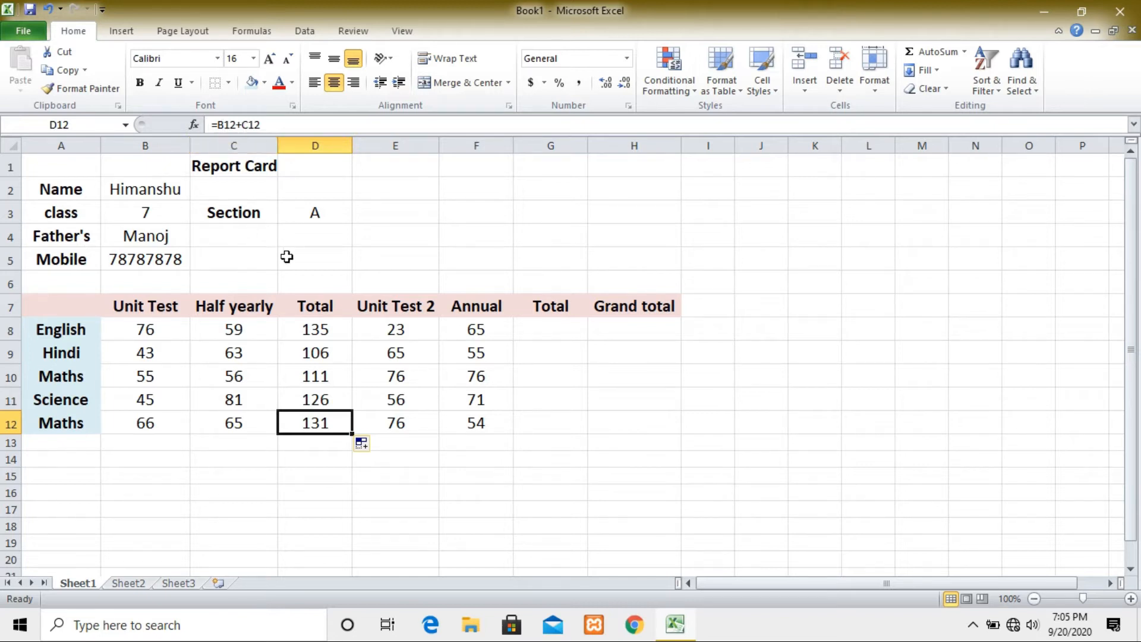
{"action": "left_click", "coordinate": [316, 397]}
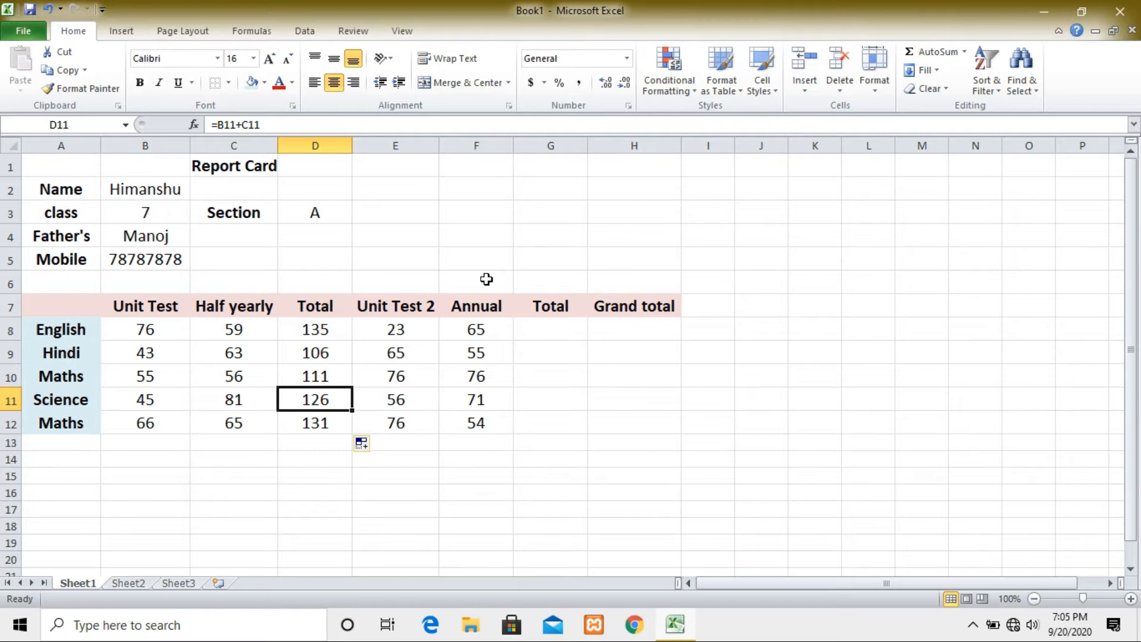
Step: Examine the cell addresses of the English Unit Test 2 and Annual marks and the addition formula in D8
{"action": "left_click", "coordinate": [537, 327]}
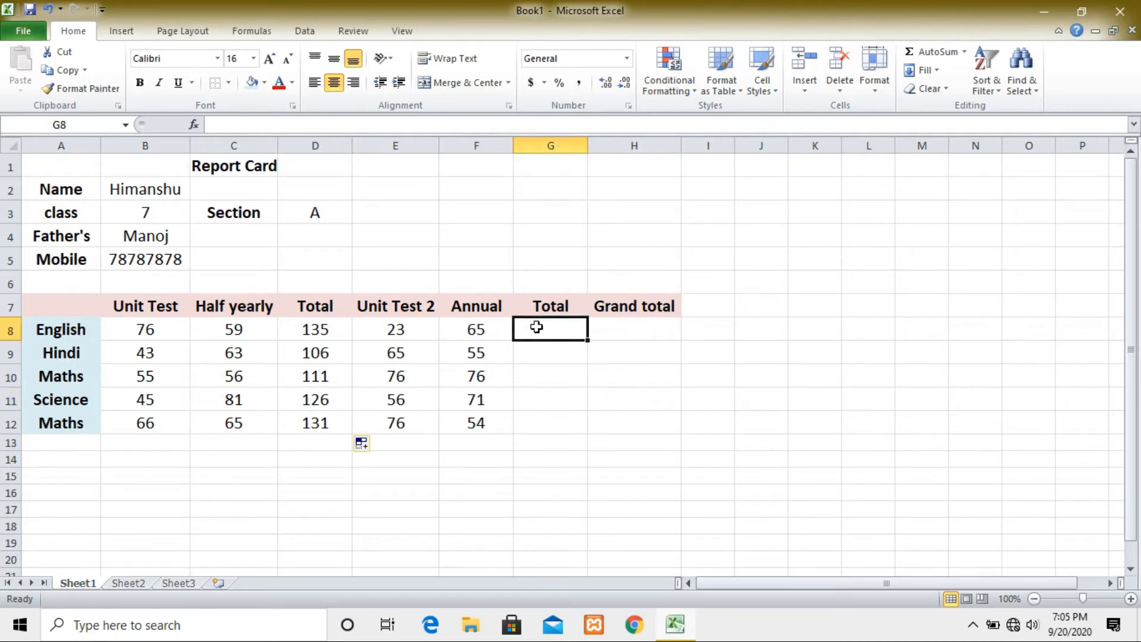
{"action": "left_click", "coordinate": [408, 332]}
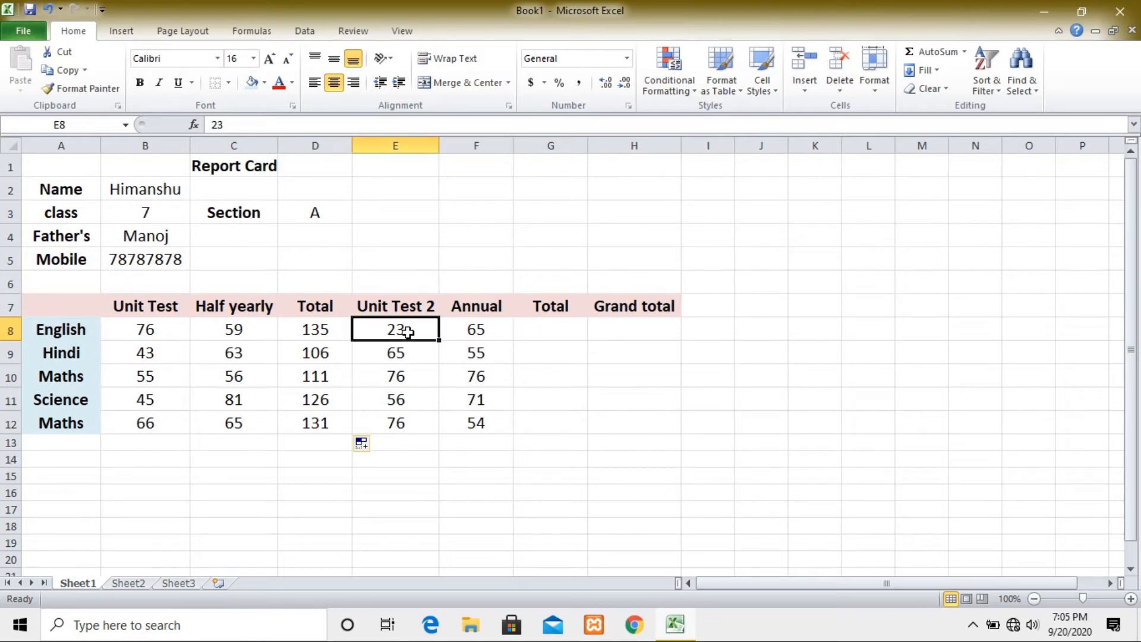
{"action": "left_click", "coordinate": [478, 334]}
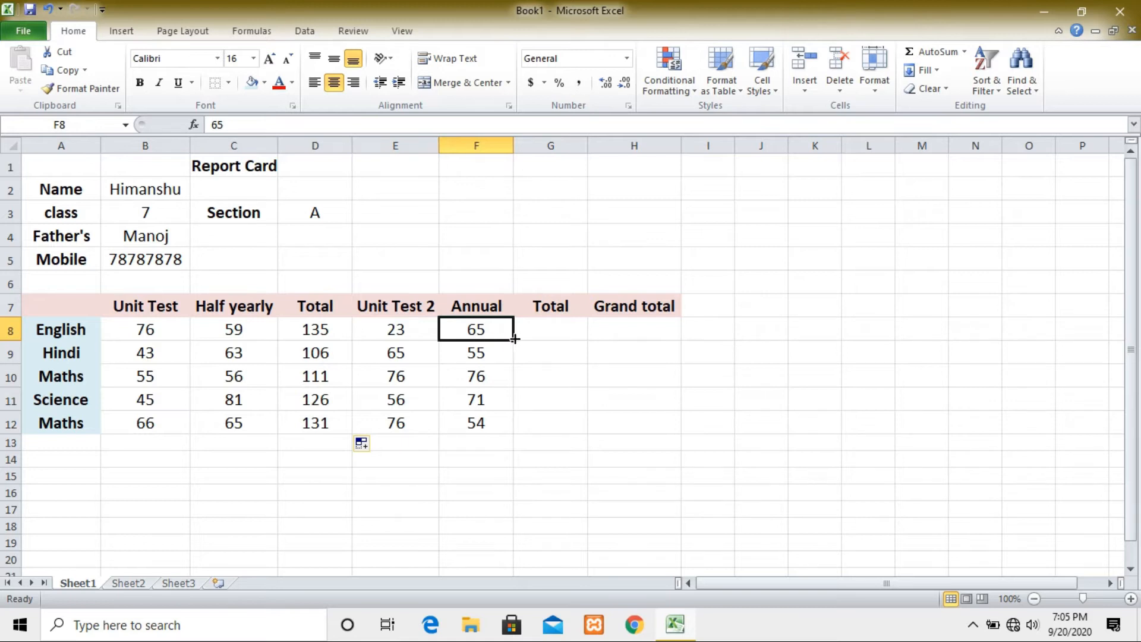
{"action": "left_click", "coordinate": [322, 326]}
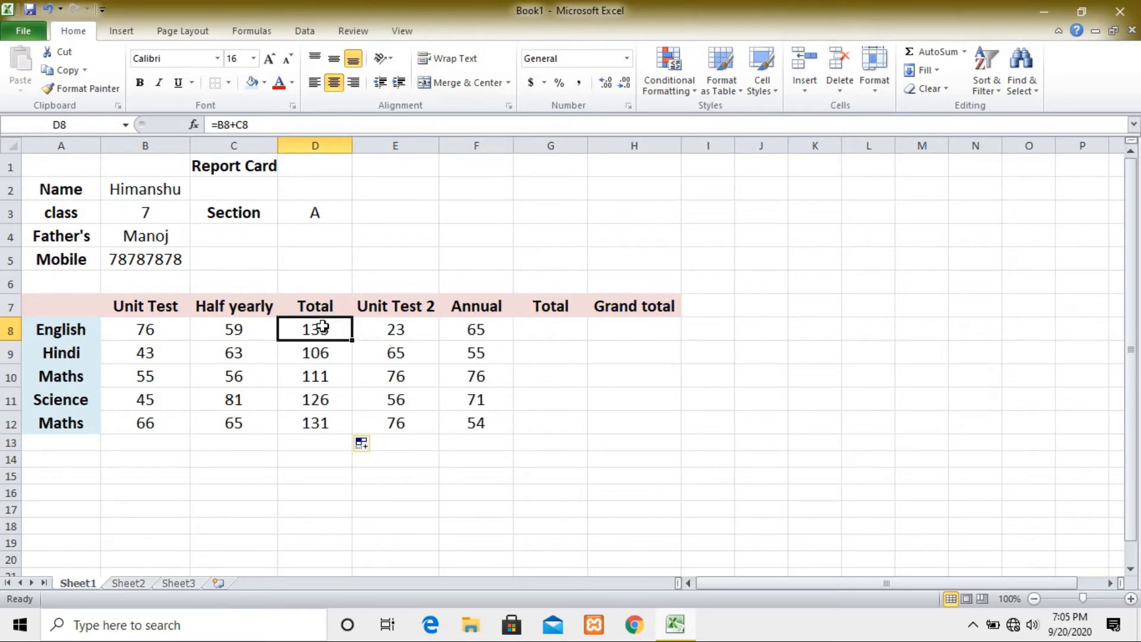
Step: Enter the formula =sum(E8,F8) in G8 to total the English Unit Test 2 and Annual marks
{"action": "left_click", "coordinate": [527, 327]}
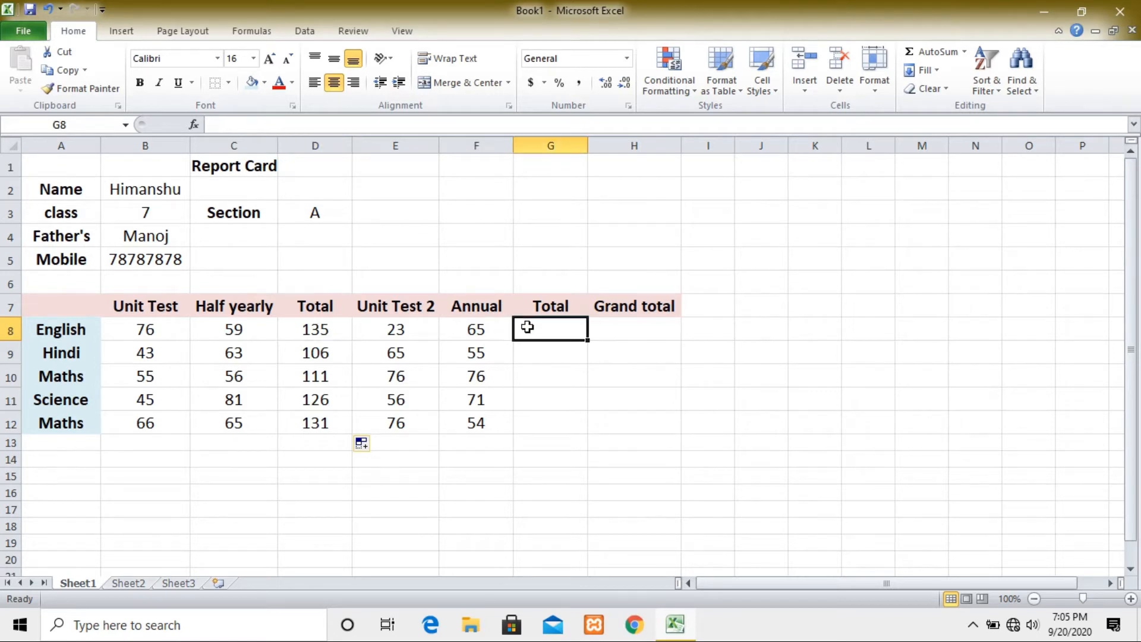
{"action": "type", "text": "="}
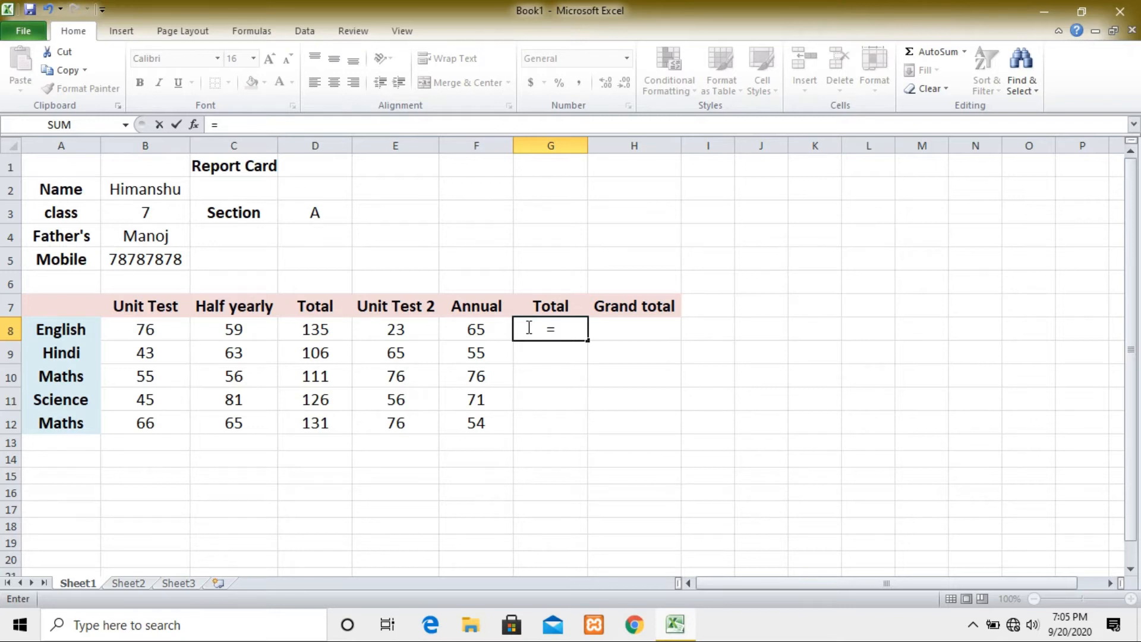
{"action": "type", "text": "sy"}
{"action": "key", "text": "BackSpace"}
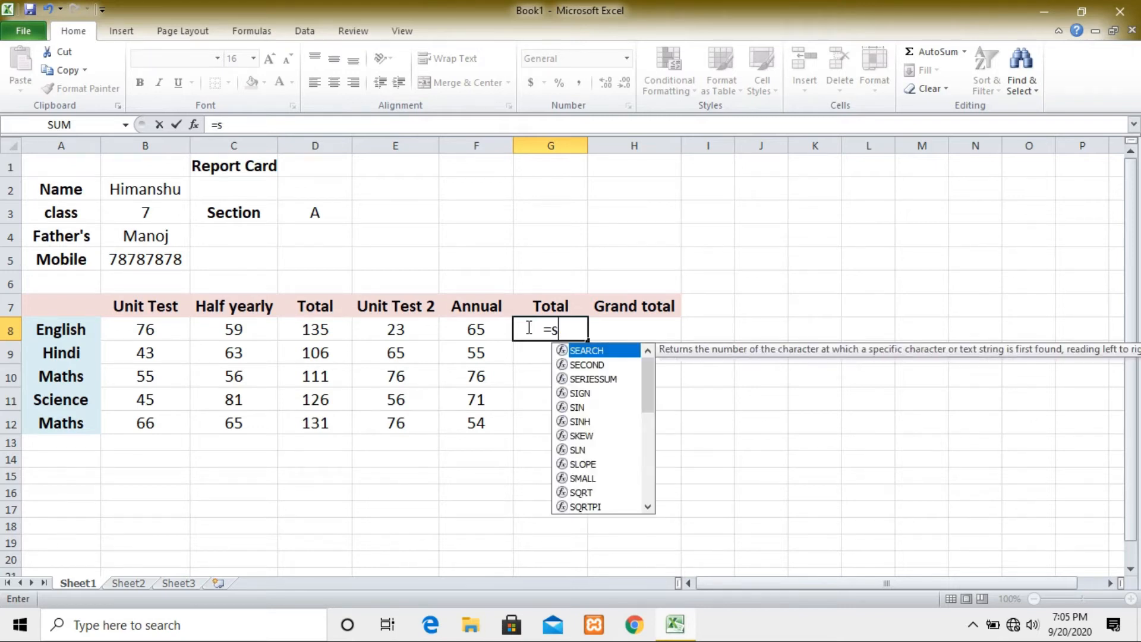
{"action": "type", "text": "um"}
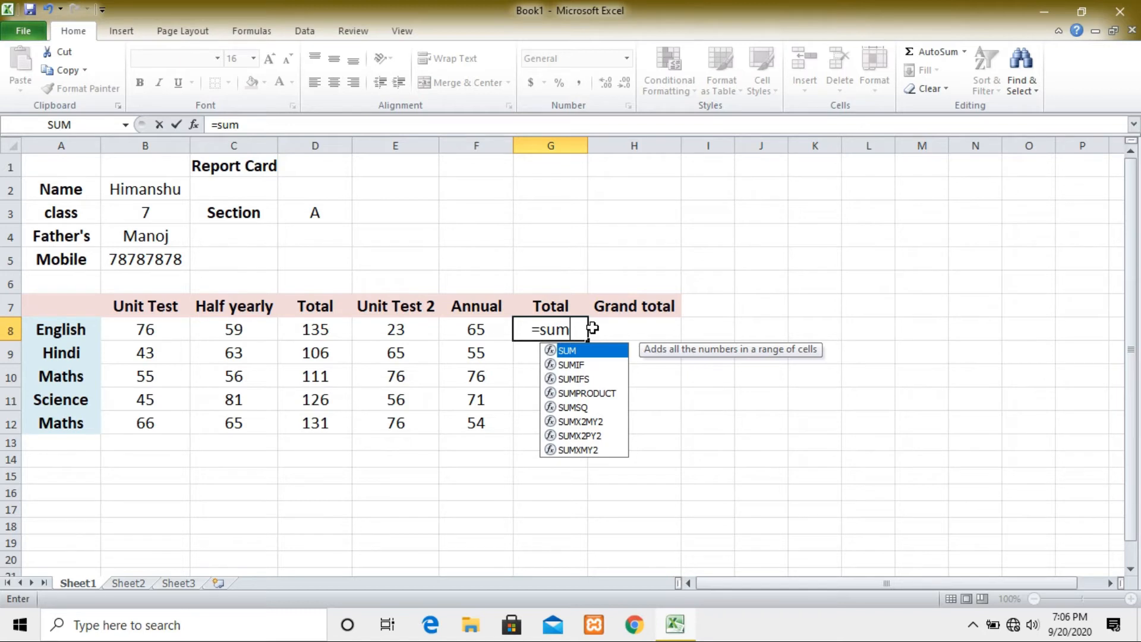
{"action": "type", "text": "("}
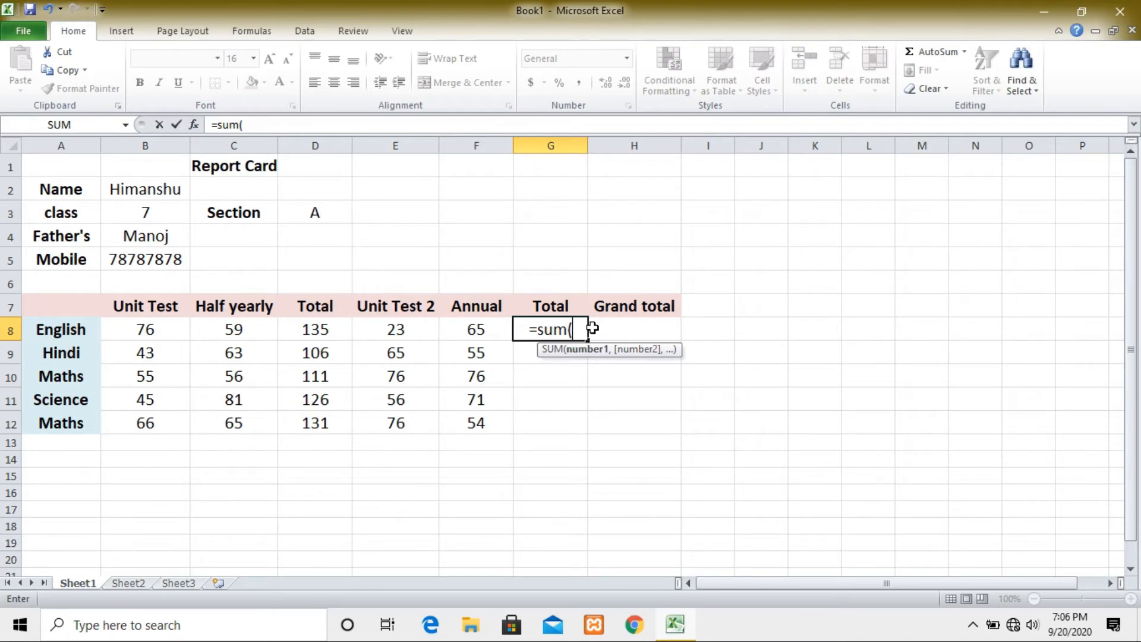
{"action": "left_click", "coordinate": [418, 335]}
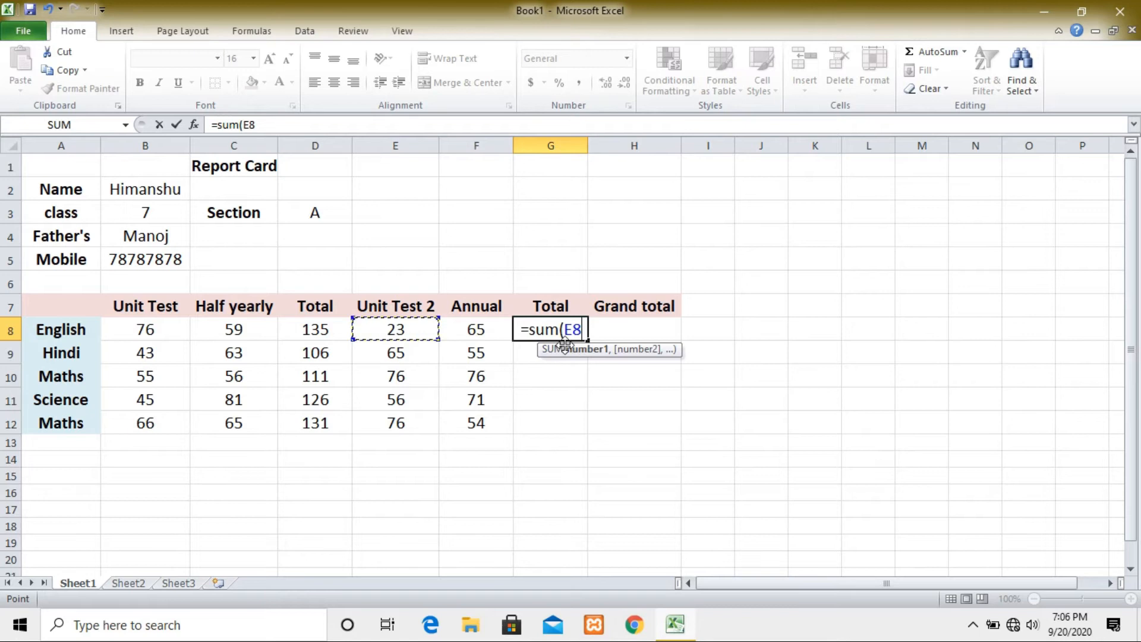
{"action": "type", "text": ","}
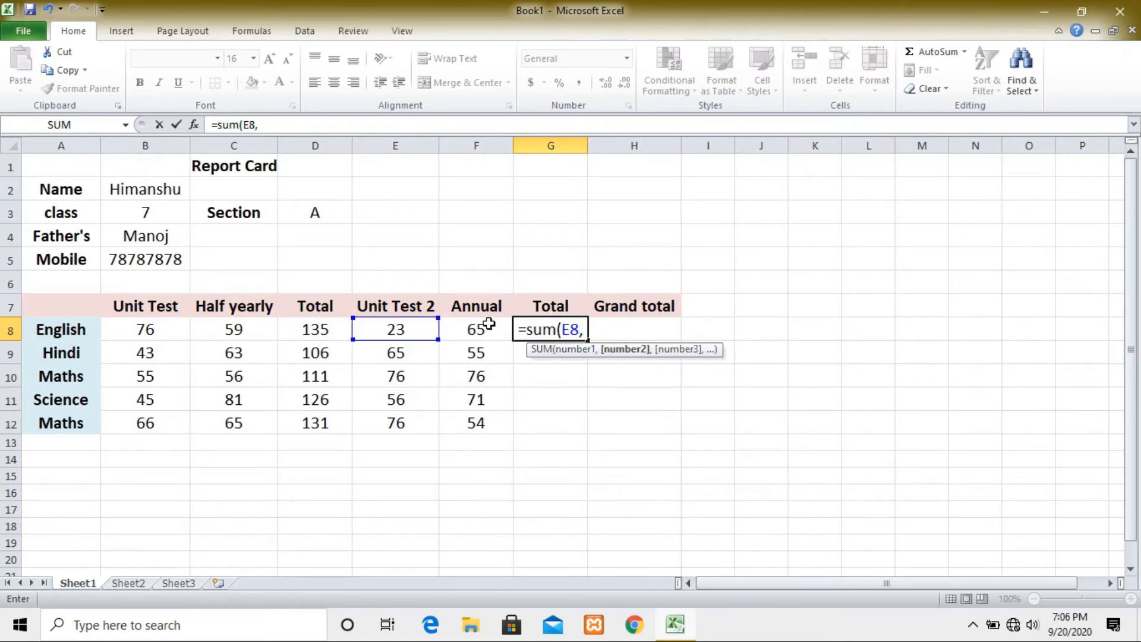
{"action": "left_click", "coordinate": [489, 325]}
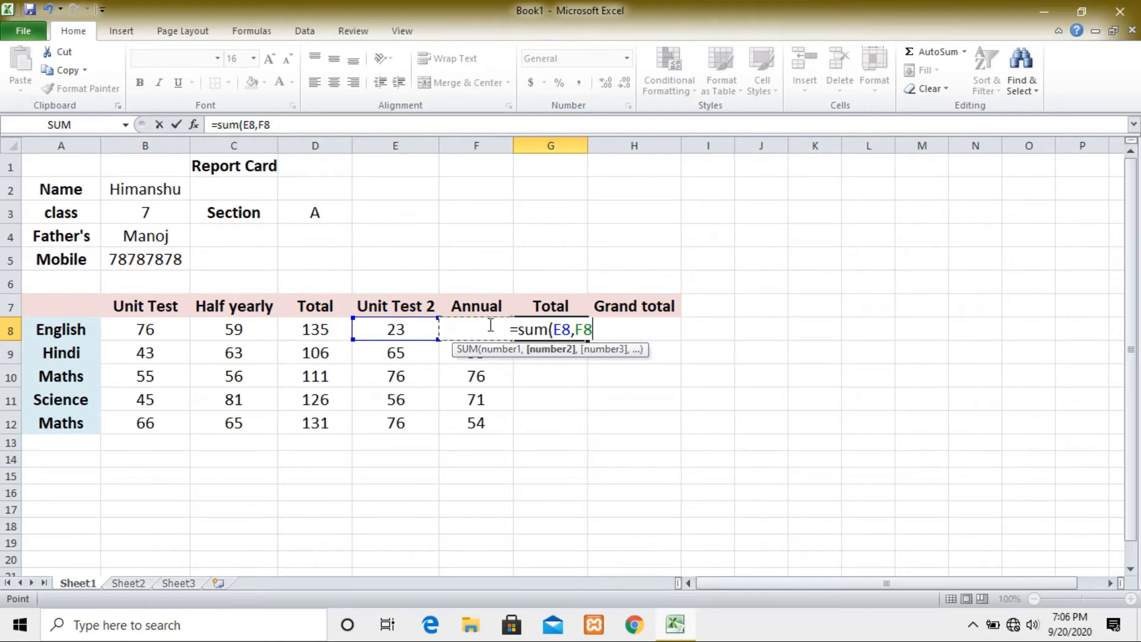
{"action": "type", "text": ")"}
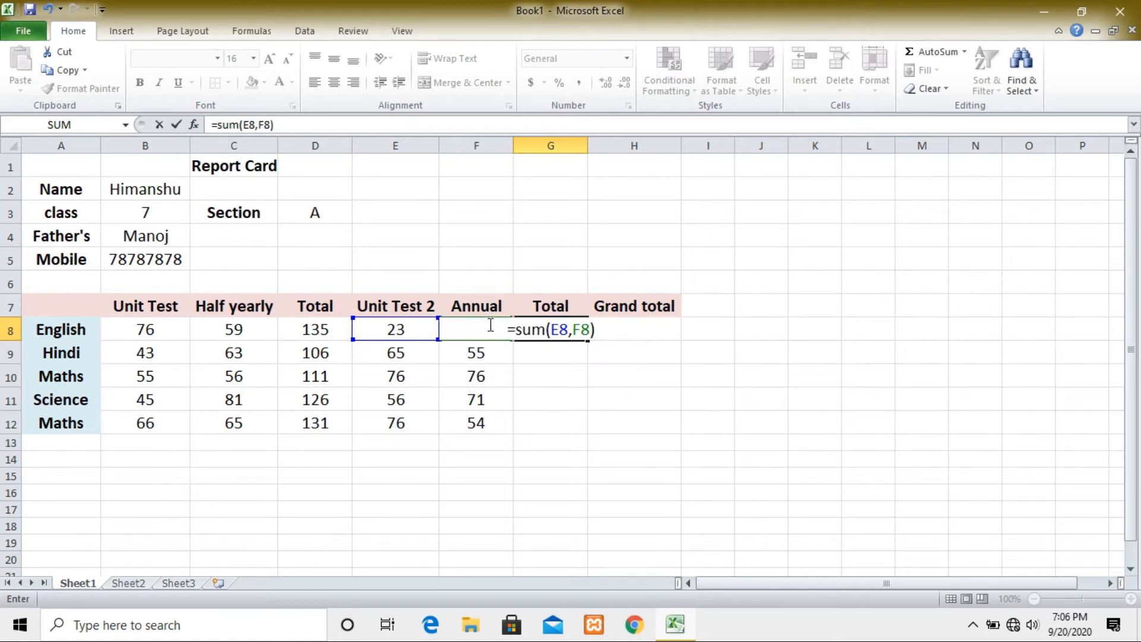
{"action": "key", "text": "Return"}
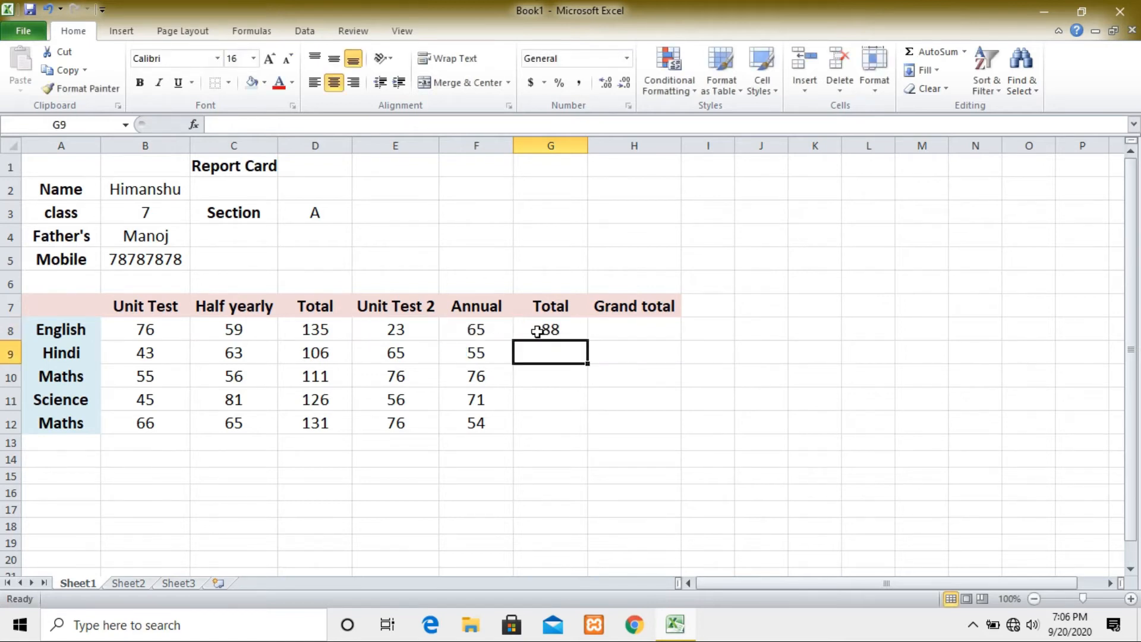
Step: Fill the English SUM formula from G8 down through G12 for the remaining subjects
{"action": "left_click", "coordinate": [541, 331]}
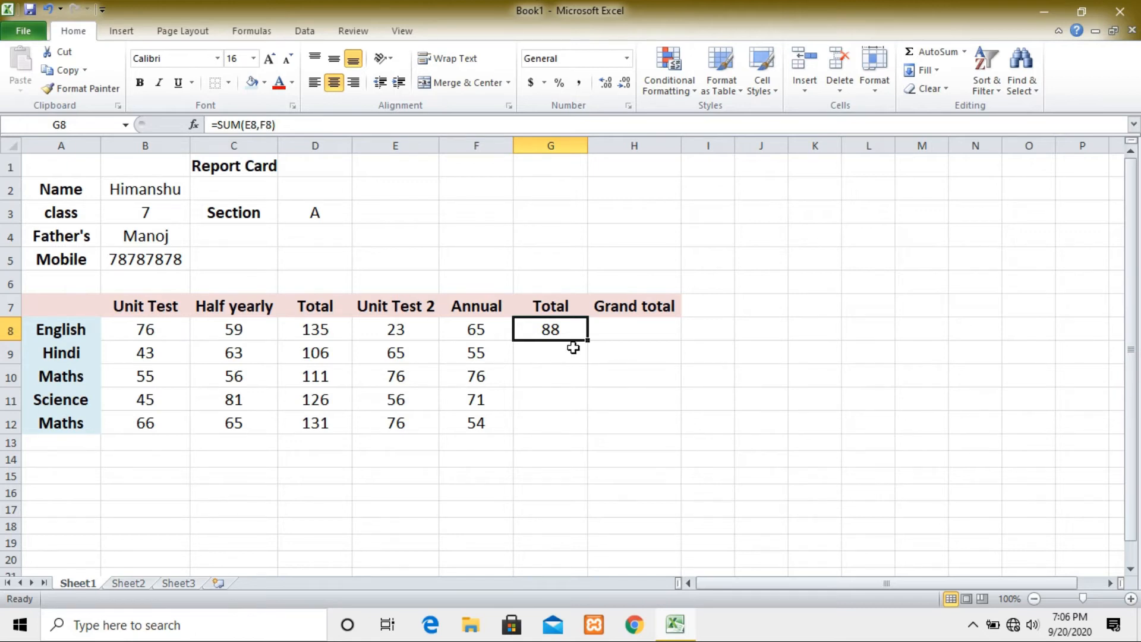
{"action": "left_click_drag", "start_coordinate": [588, 340], "coordinate": [591, 437]}
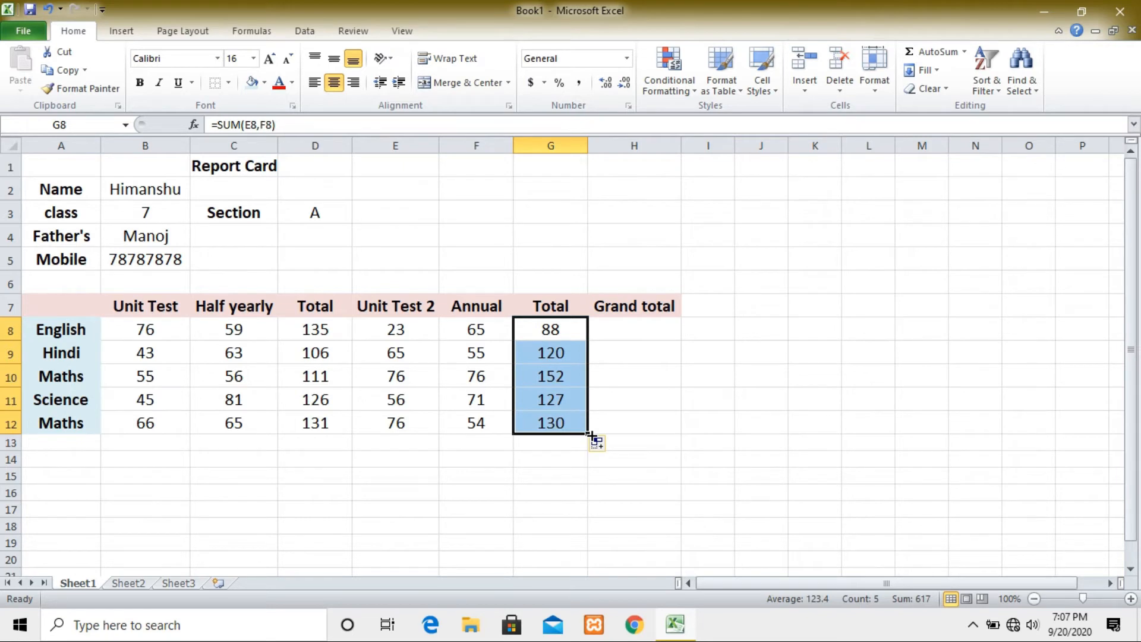
{"action": "left_click", "coordinate": [803, 359]}
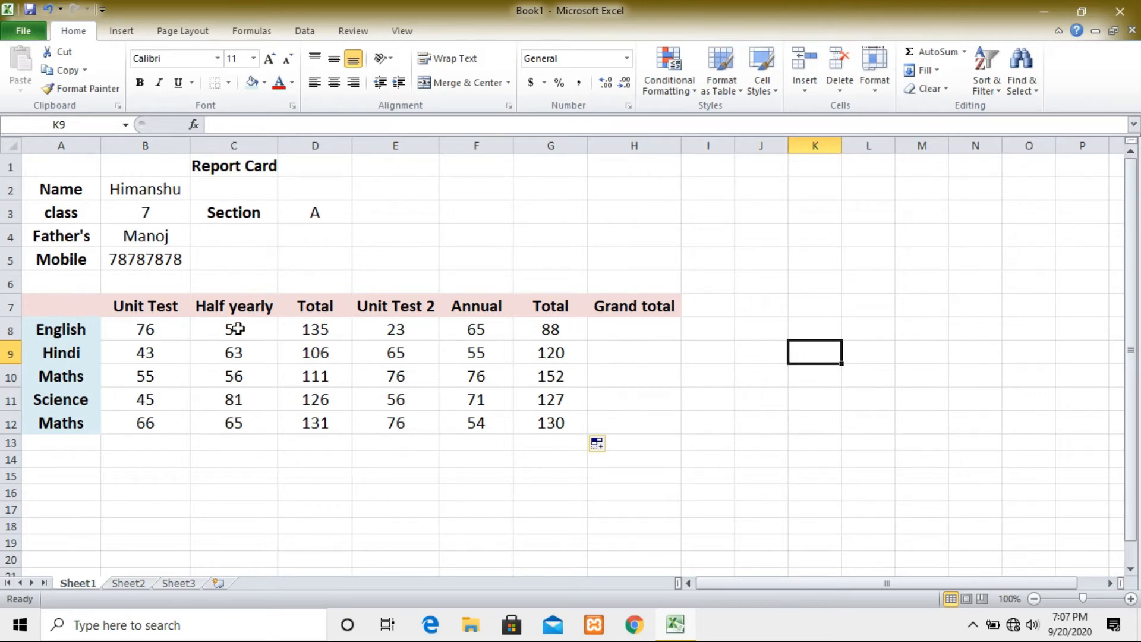
Step: Check the SUM formulas in G11, G9 and G8 of the second Total column
{"action": "left_click", "coordinate": [550, 400]}
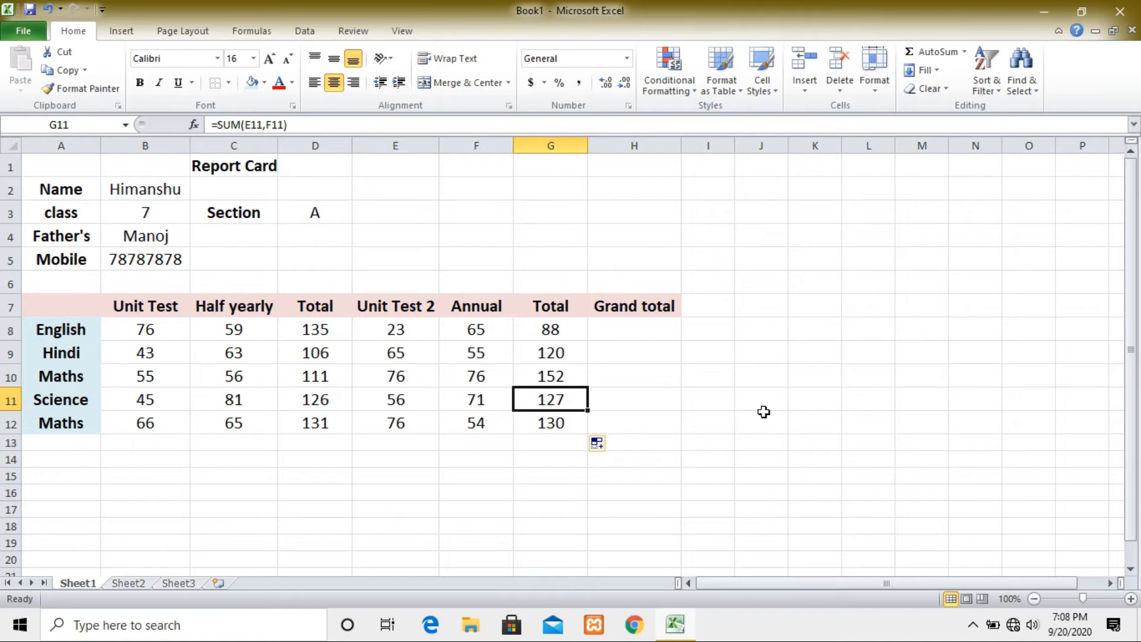
{"action": "left_click", "coordinate": [764, 413]}
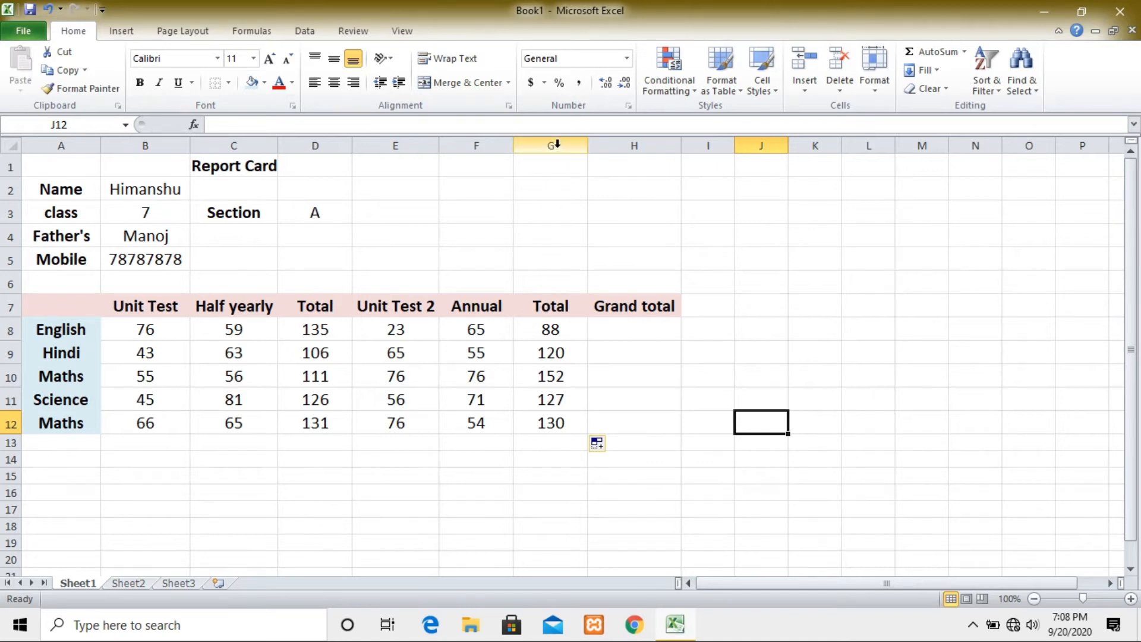
{"action": "left_click", "coordinate": [555, 144]}
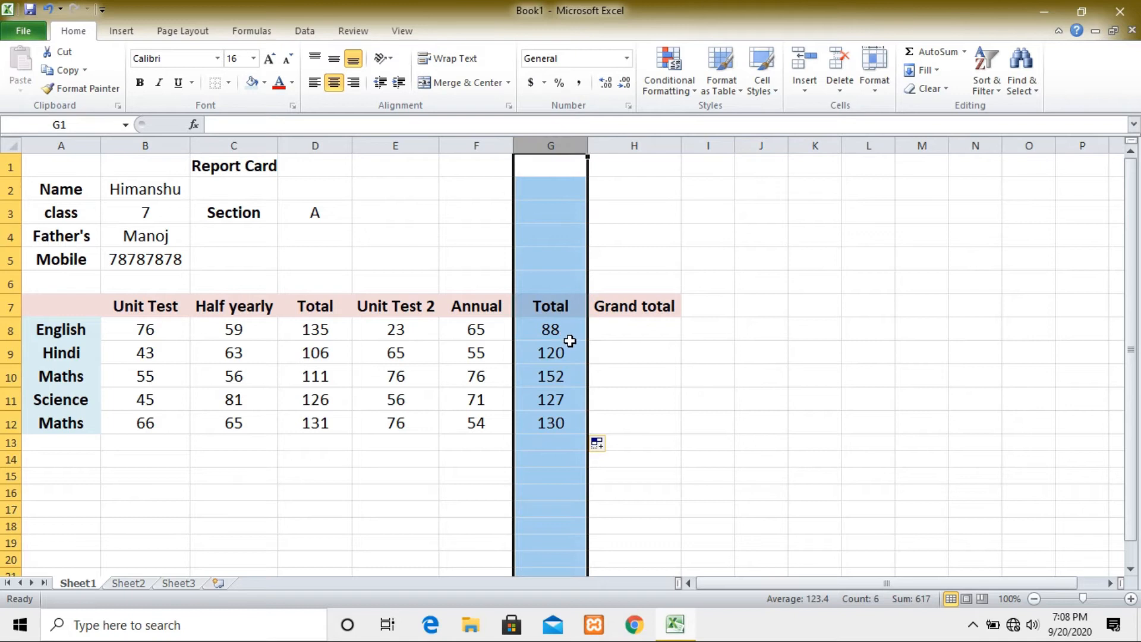
{"action": "left_click", "coordinate": [566, 333]}
{"action": "left_click", "coordinate": [569, 357]}
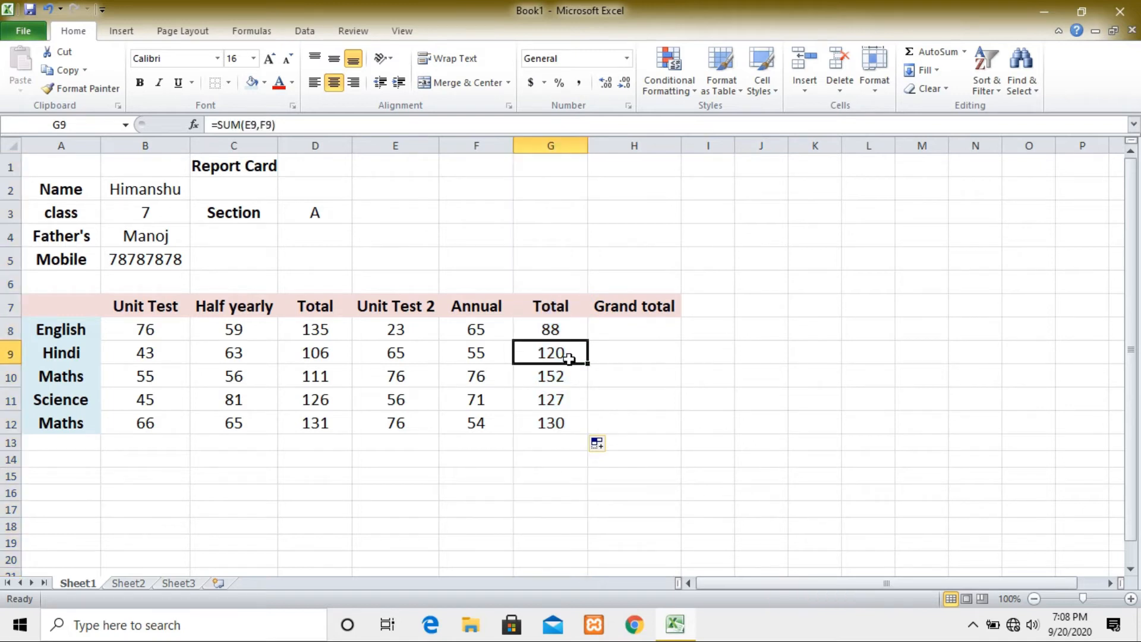
{"action": "left_click", "coordinate": [570, 334]}
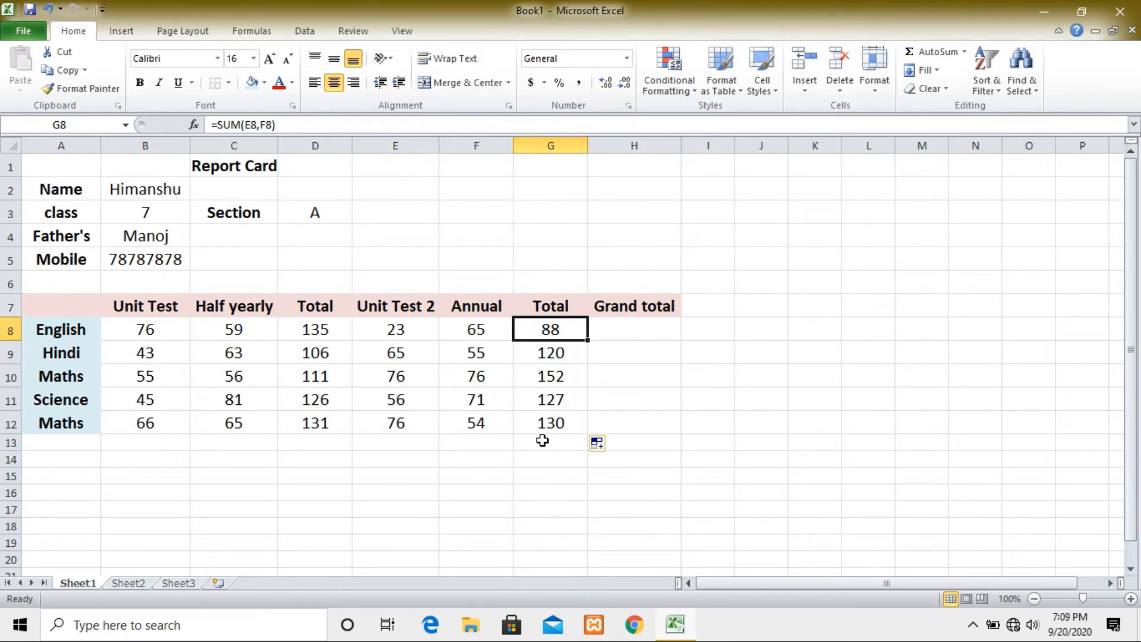
Step: Begin a SUM formula in G13, below the second Total column
{"action": "left_click", "coordinate": [540, 440]}
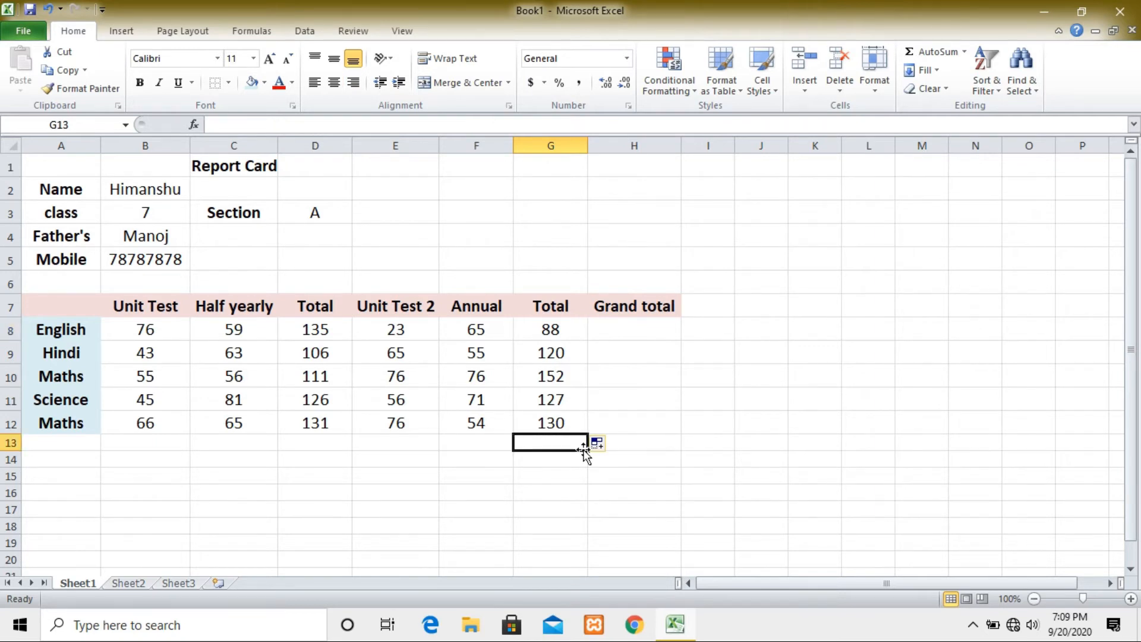
{"action": "type", "text": "="}
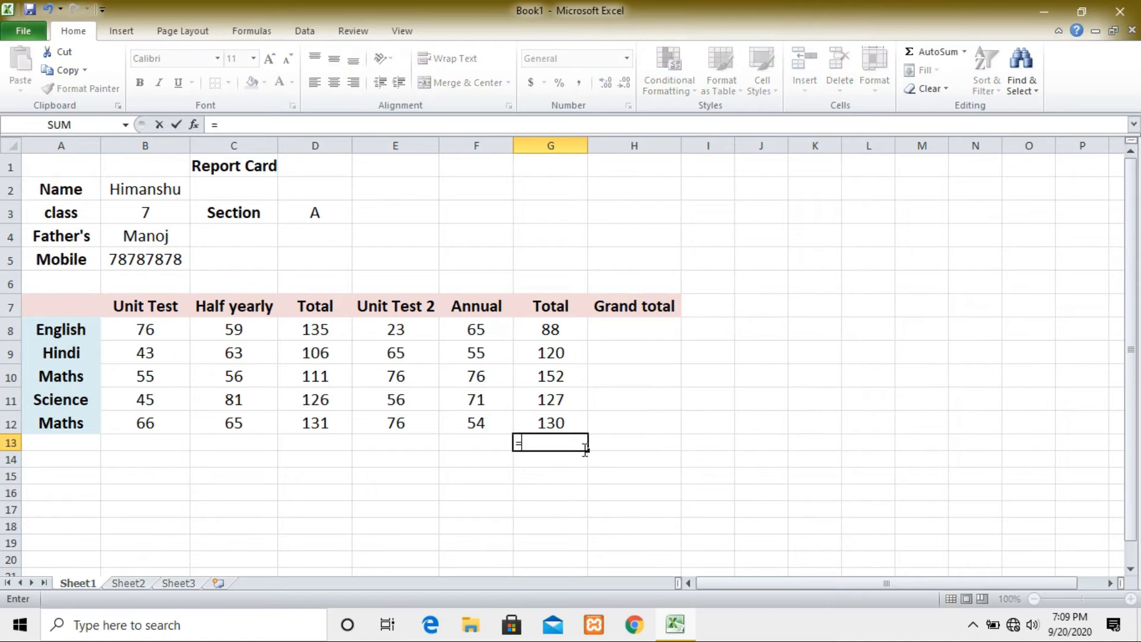
{"action": "type", "text": "sum("}
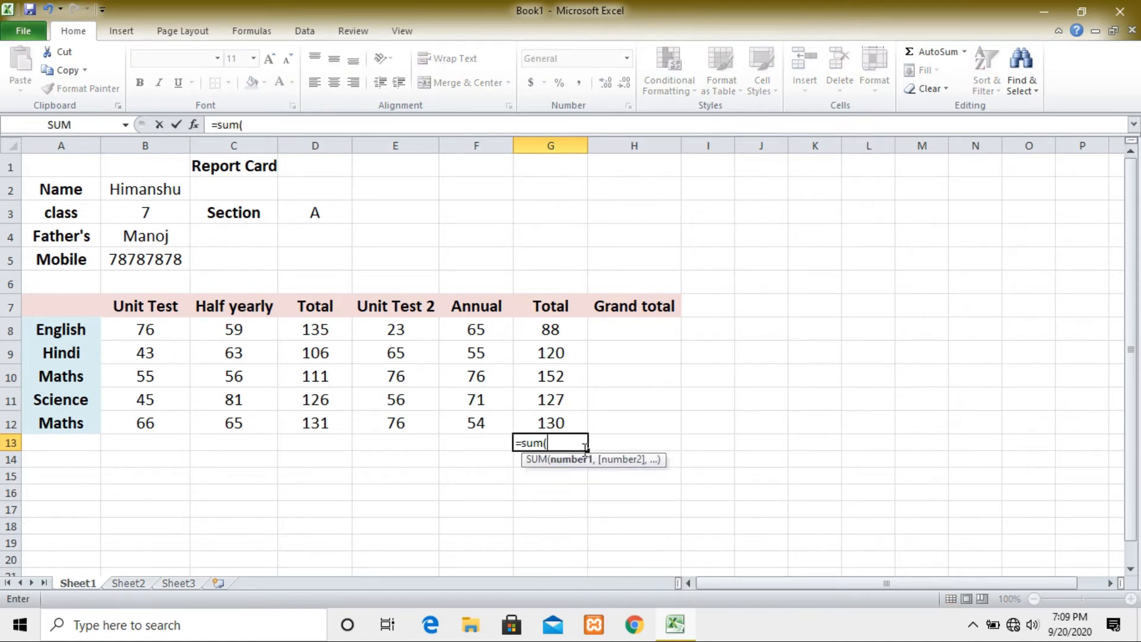
{"action": "type", "text": "g"}
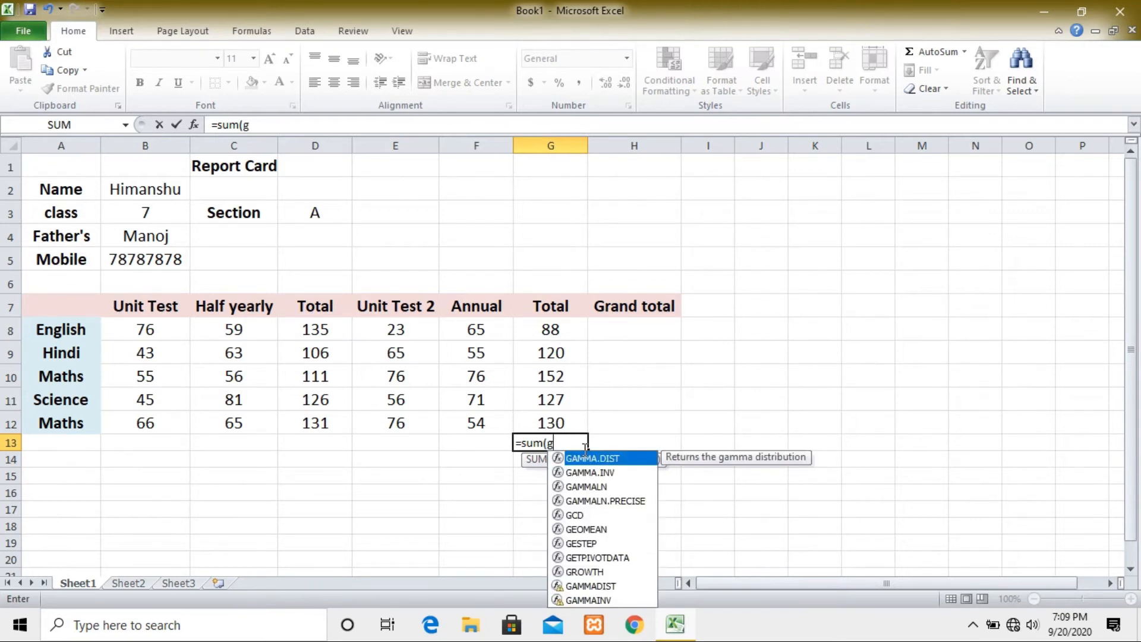
{"action": "type", "text": "8,"}
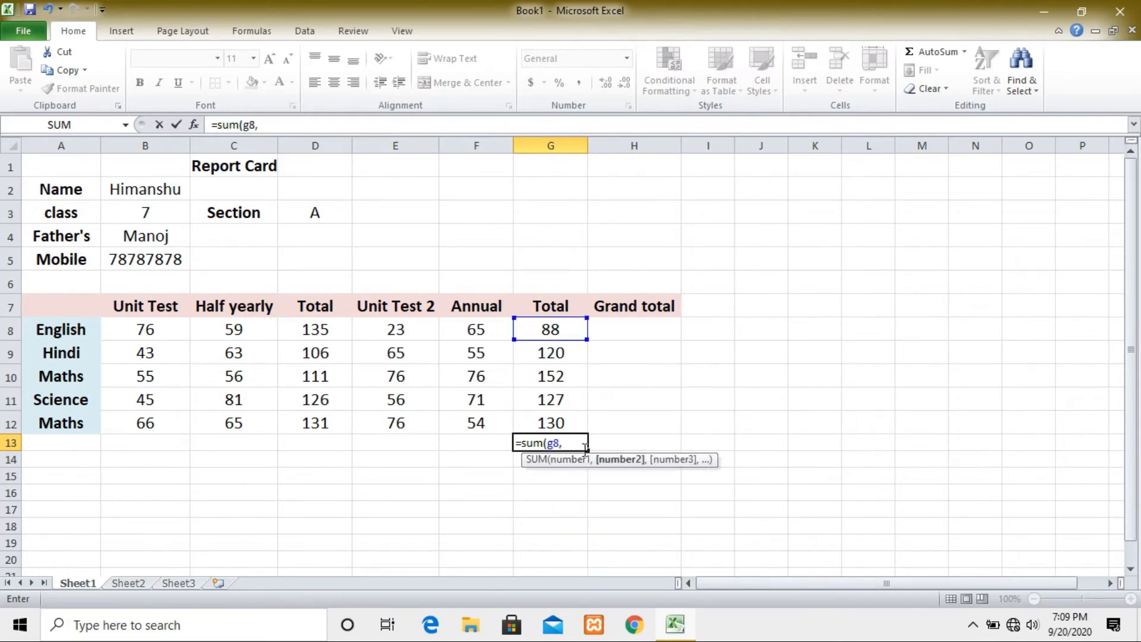
{"action": "type", "text": "g9"}
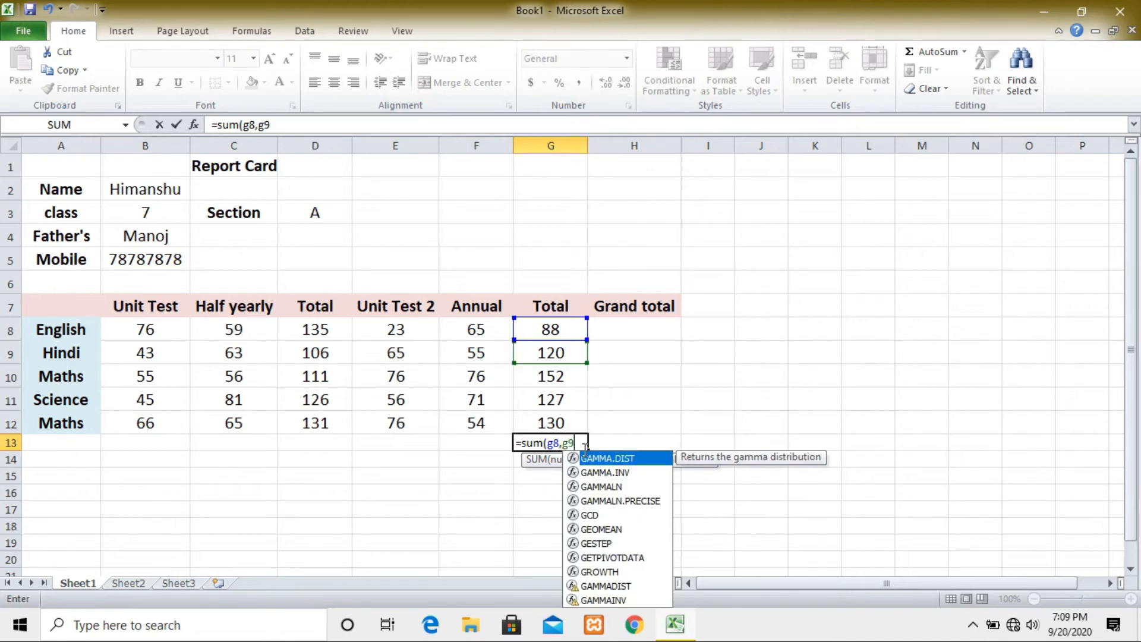
{"action": "type", "text": ","}
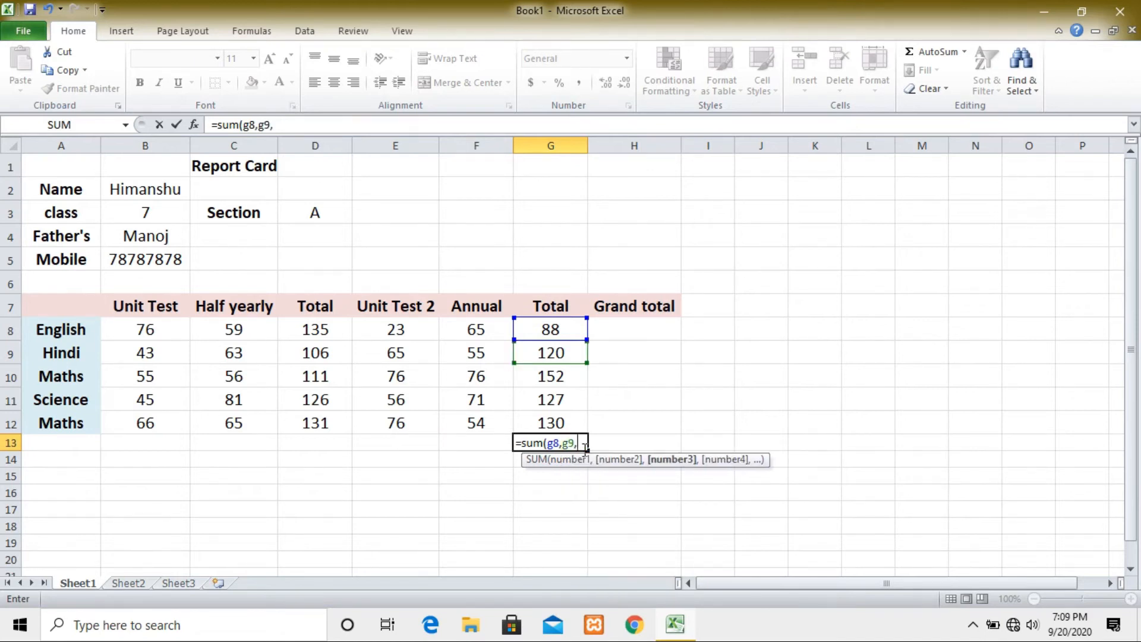
{"action": "type", "text": "g10"}
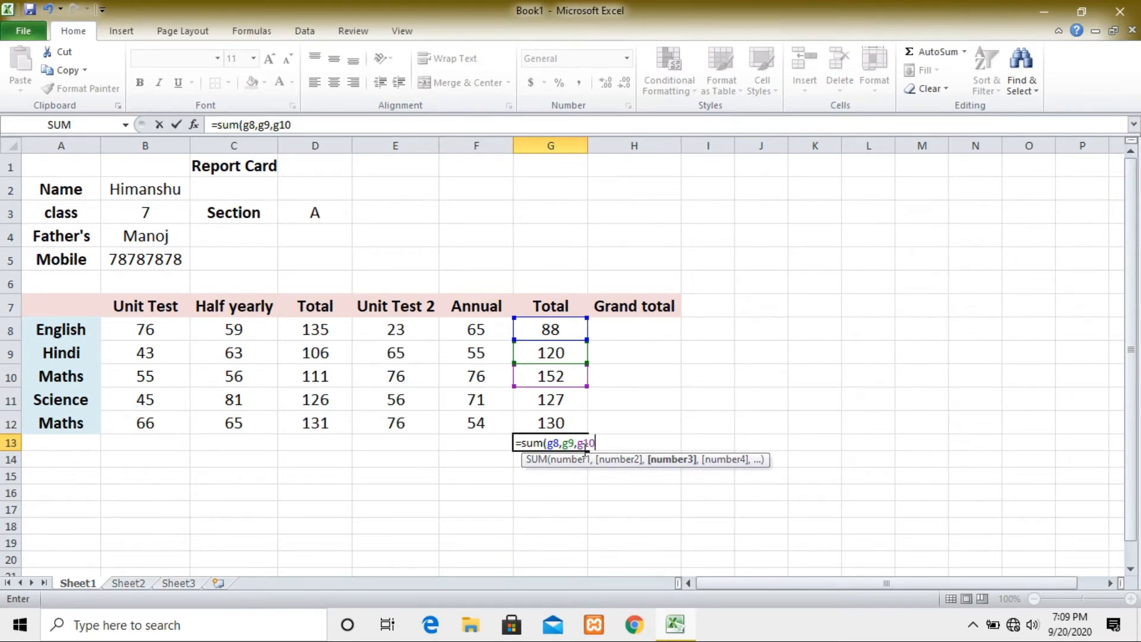
{"action": "key", "text": "BackSpace"}
{"action": "key", "text": "BackSpace"}
{"action": "key", "text": "BackSpace"}
{"action": "key", "text": "BackSpace"}
{"action": "key", "text": "BackSpace"}
{"action": "key", "text": "BackSpace"}
{"action": "key", "text": "BackSpace"}
{"action": "key", "text": "BackSpace"}
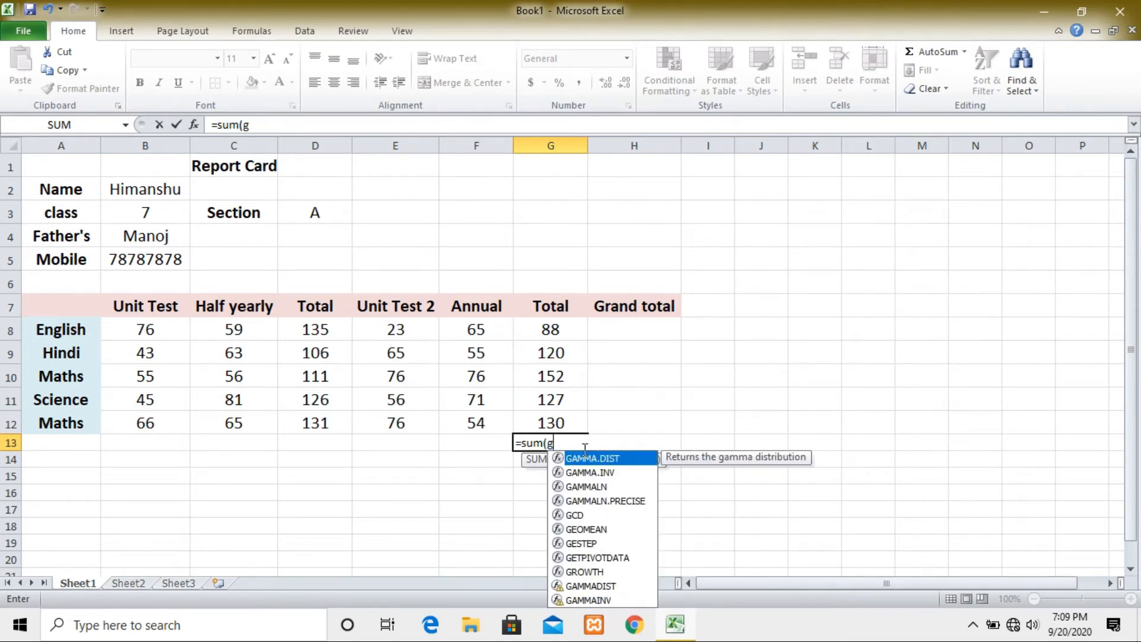
{"action": "key", "text": "BackSpace"}
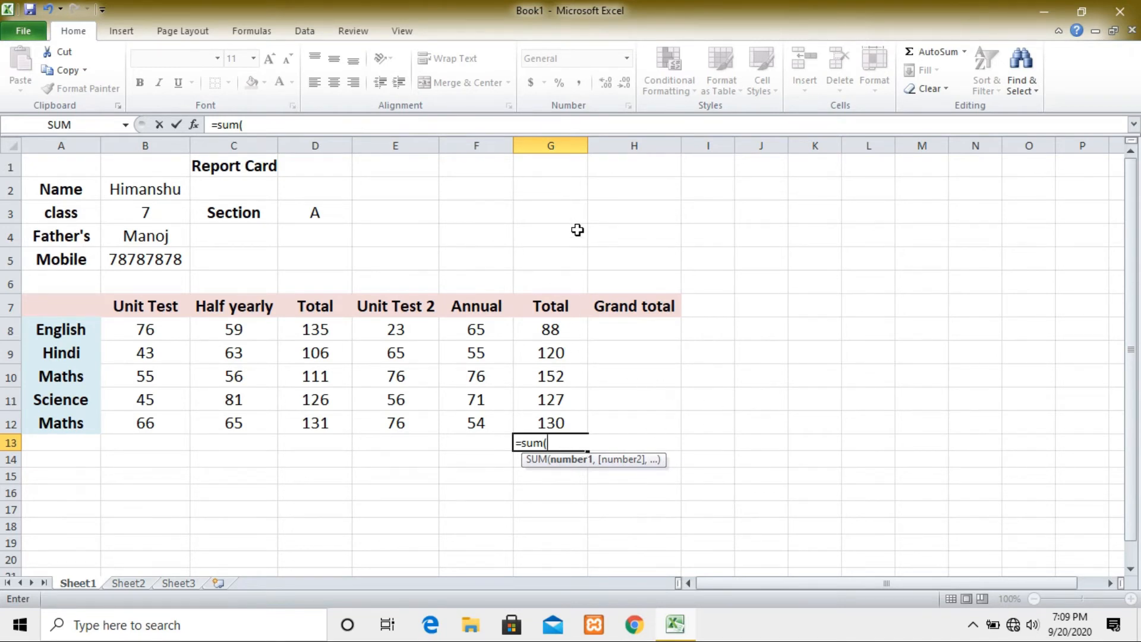
Step: Try to complete the SUM formula in G13 with a range from G8 to G12
{"action": "left_click", "coordinate": [562, 327]}
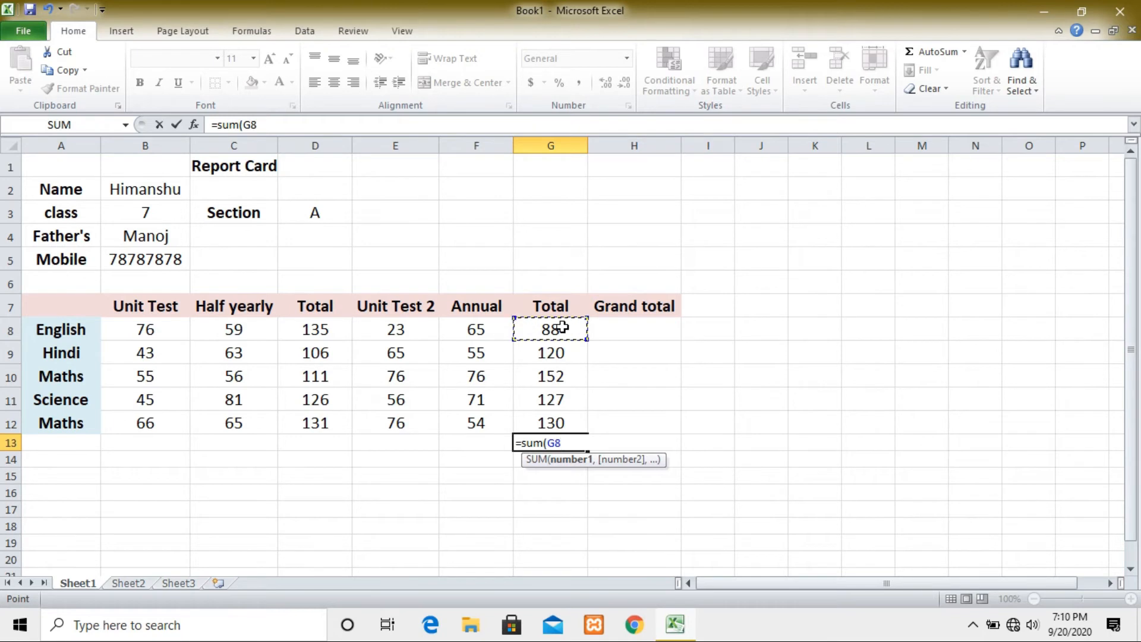
{"action": "key", "text": "F8"}
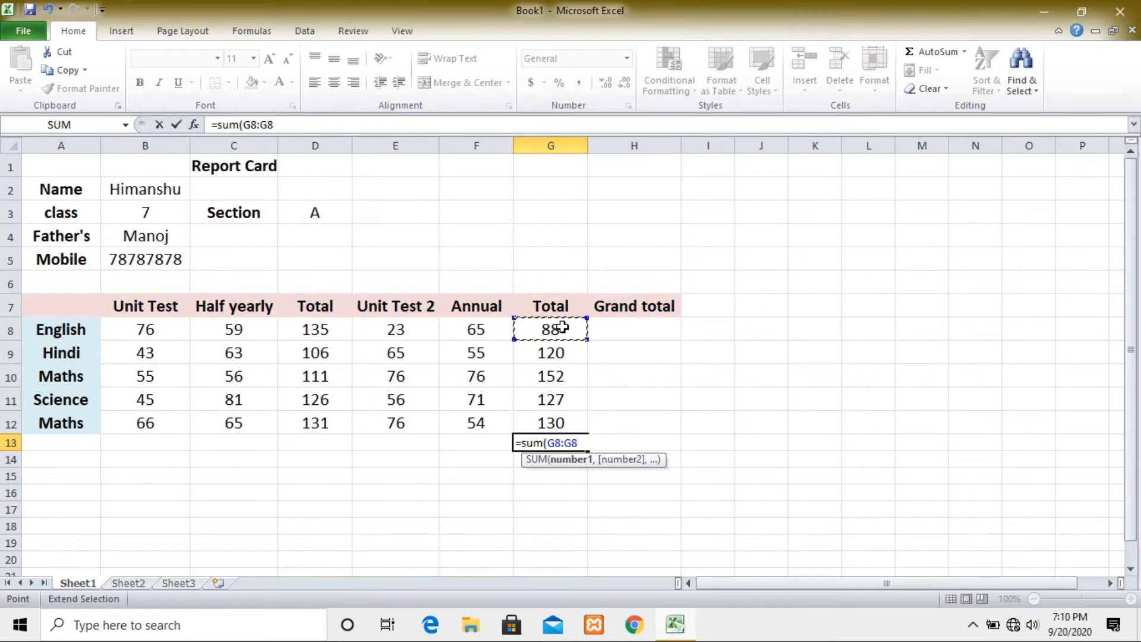
{"action": "key", "text": "BackSpace"}
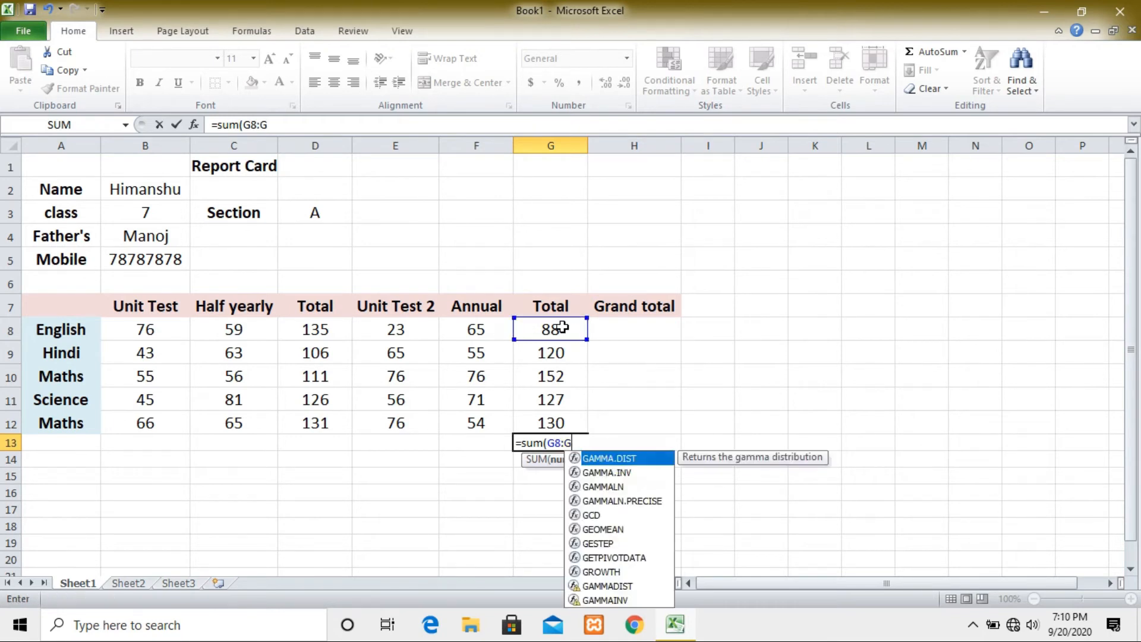
{"action": "left_click", "coordinate": [559, 426]}
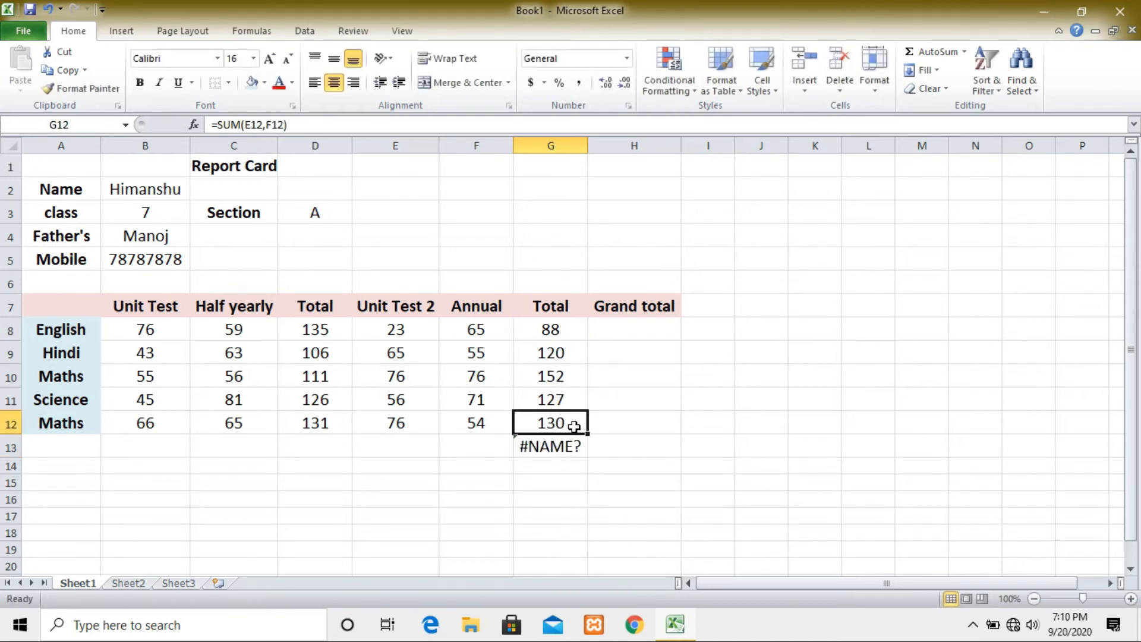
Step: Correct the formula in G13 to =SUM(G8:G12) to add up the second Total column
{"action": "left_click", "coordinate": [576, 444]}
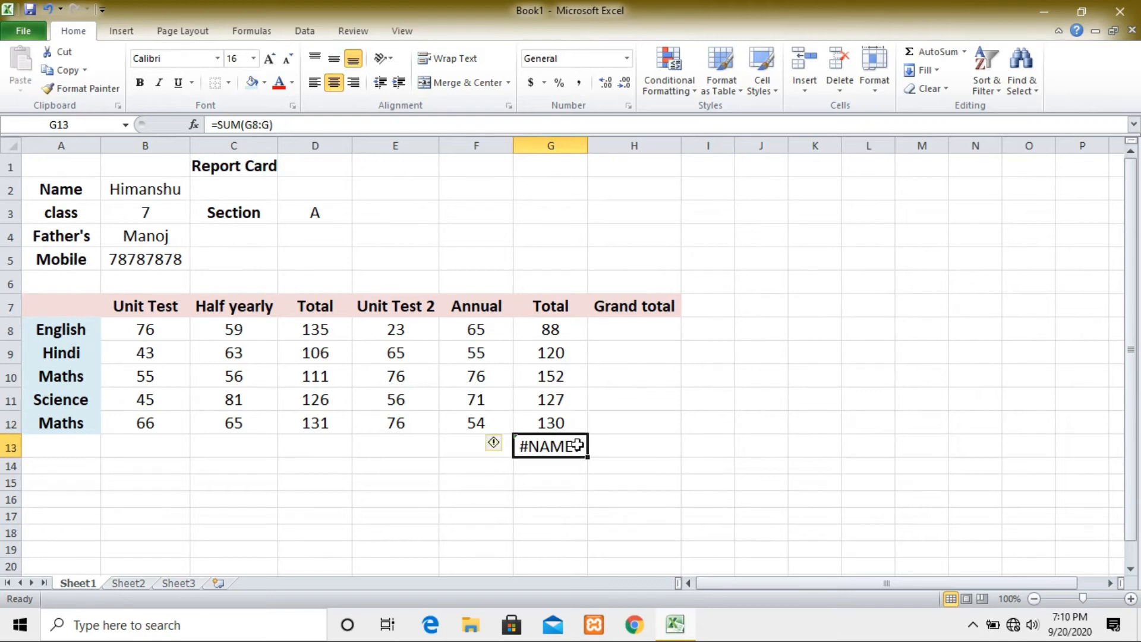
{"action": "double_click", "coordinate": [576, 445]}
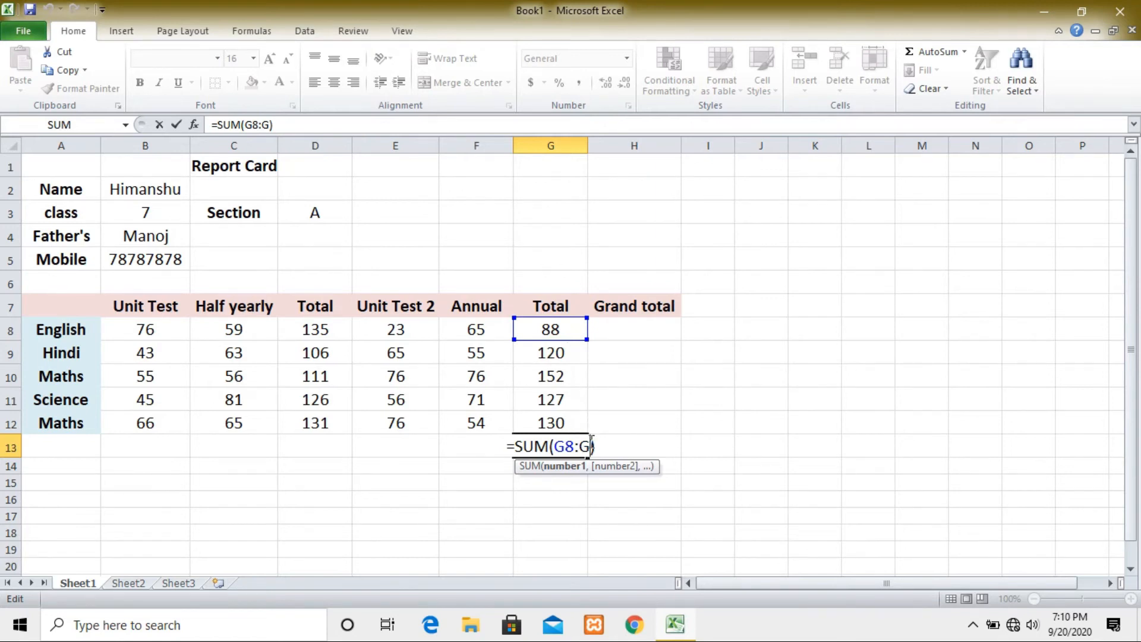
{"action": "key", "text": "BackSpace"}
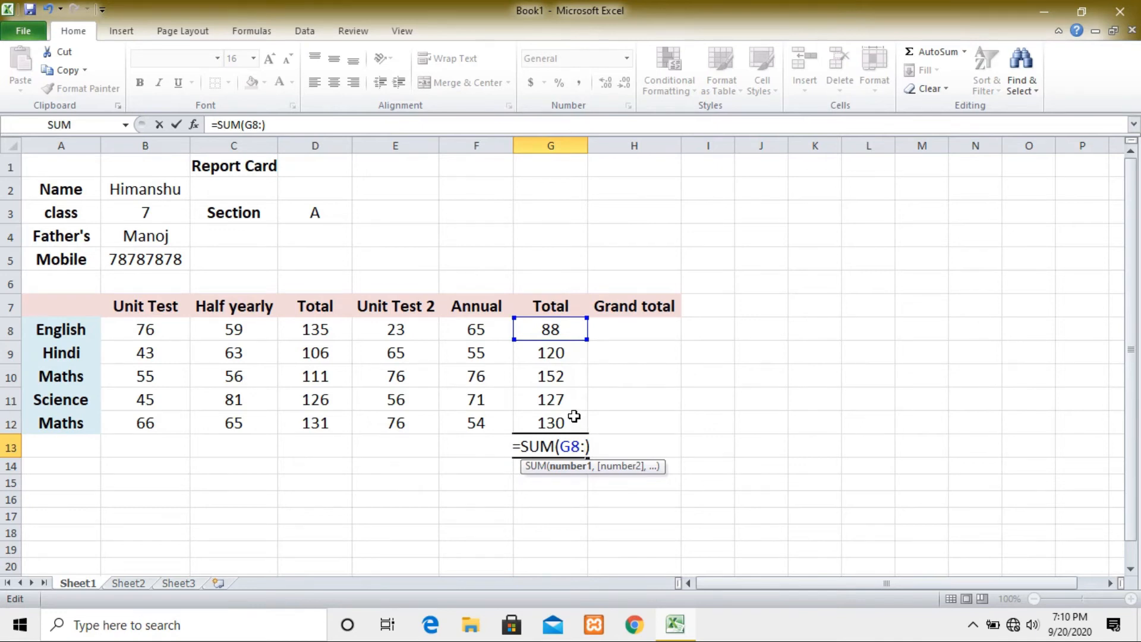
{"action": "left_click", "coordinate": [575, 418]}
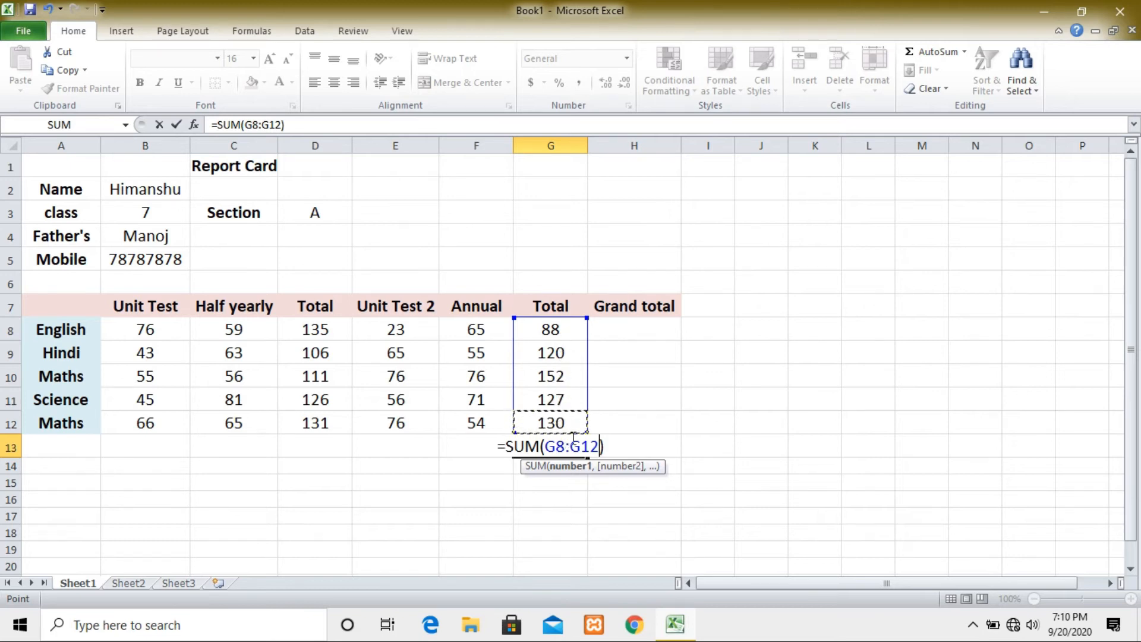
{"action": "left_click", "coordinate": [571, 334]}
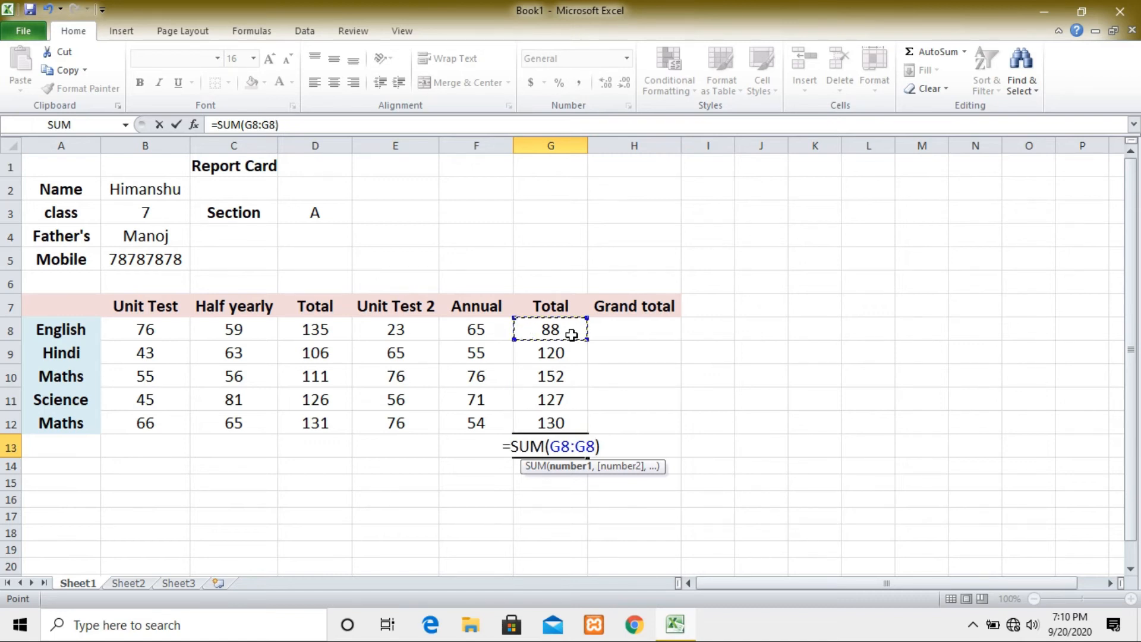
{"action": "left_click", "coordinate": [571, 426], "text": "shift"}
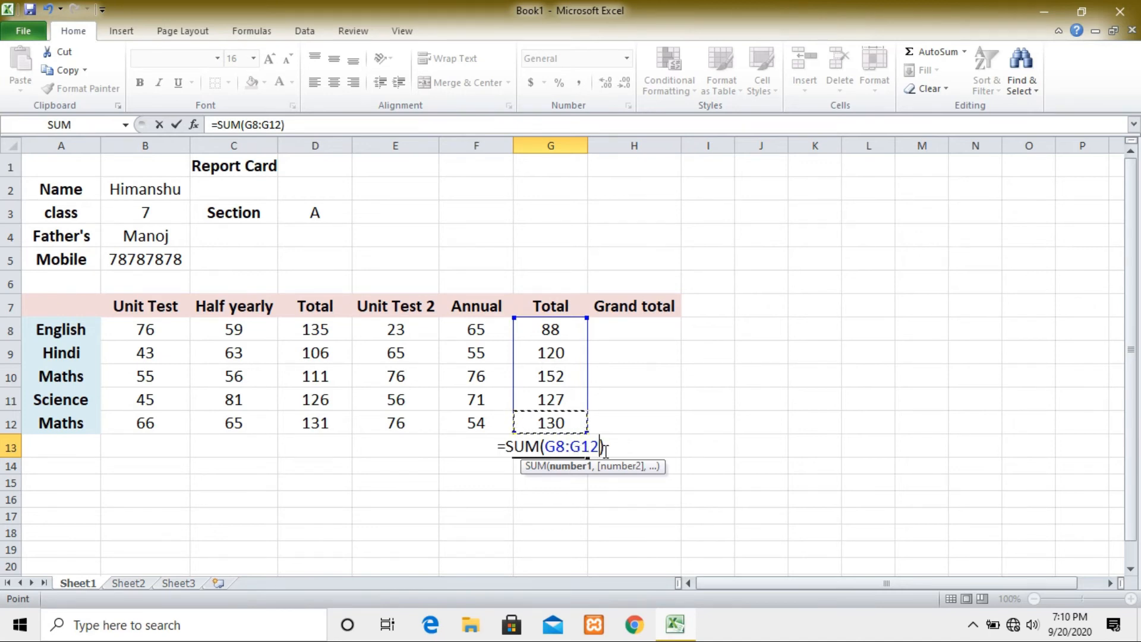
{"action": "left_click", "coordinate": [606, 449]}
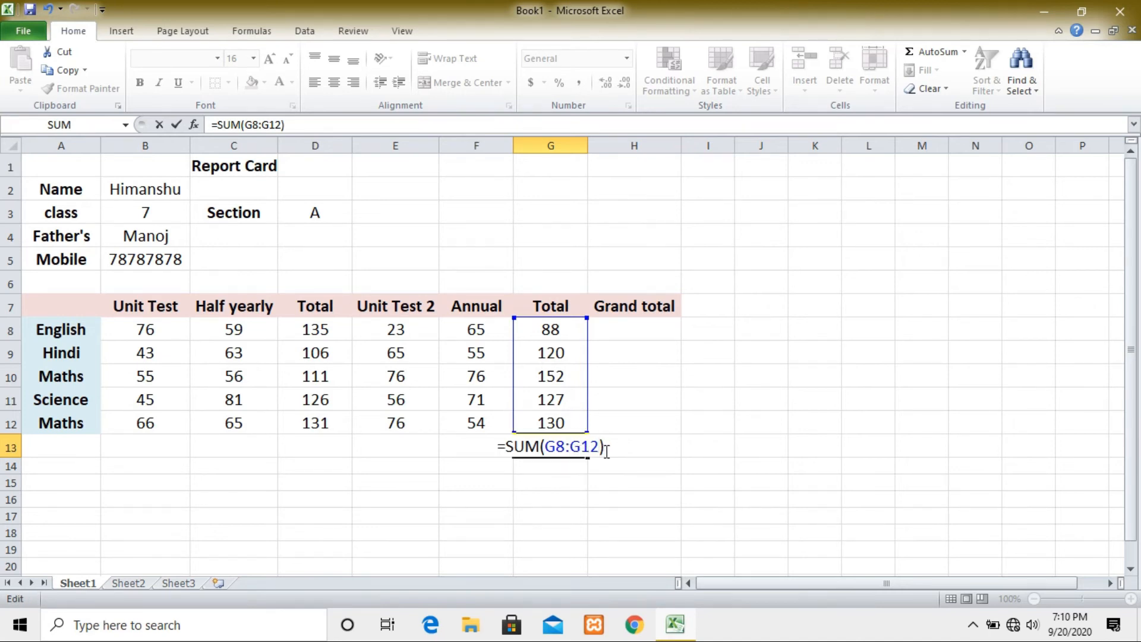
{"action": "key", "text": "Return"}
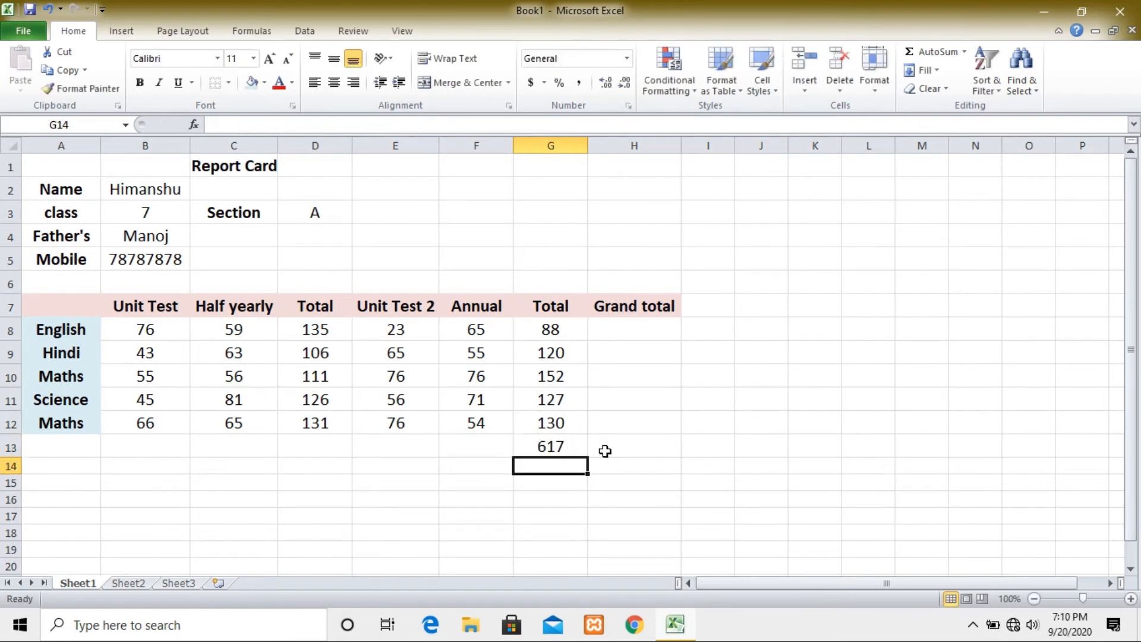
Step: Check the formula in G13 against the first and last cells of its range, G8 and G12
{"action": "left_click", "coordinate": [581, 448]}
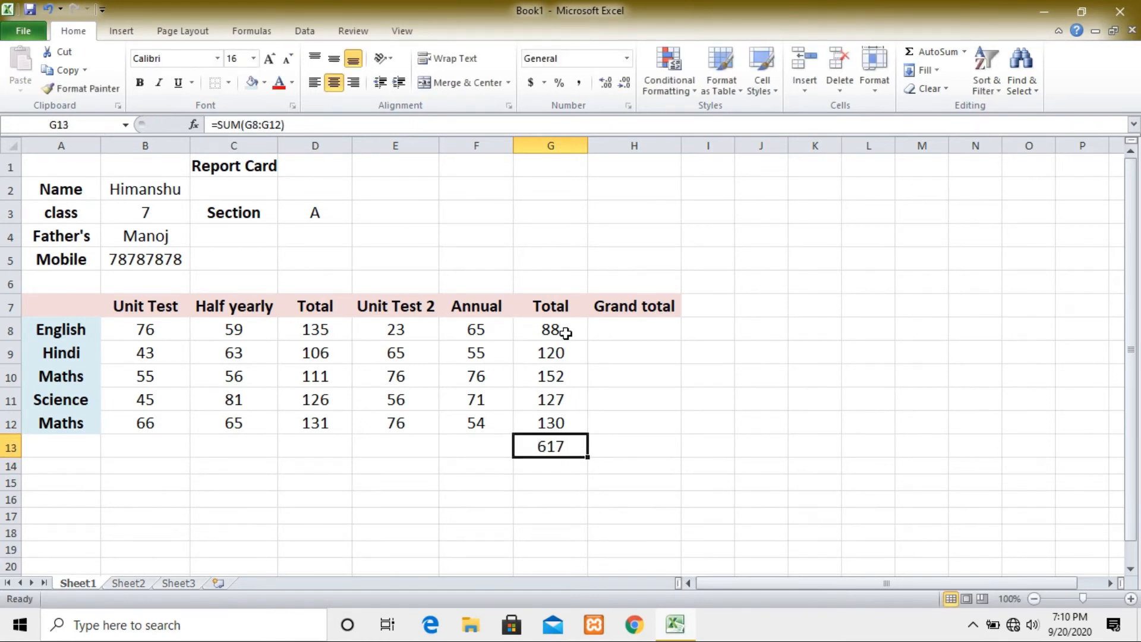
{"action": "left_click", "coordinate": [566, 333]}
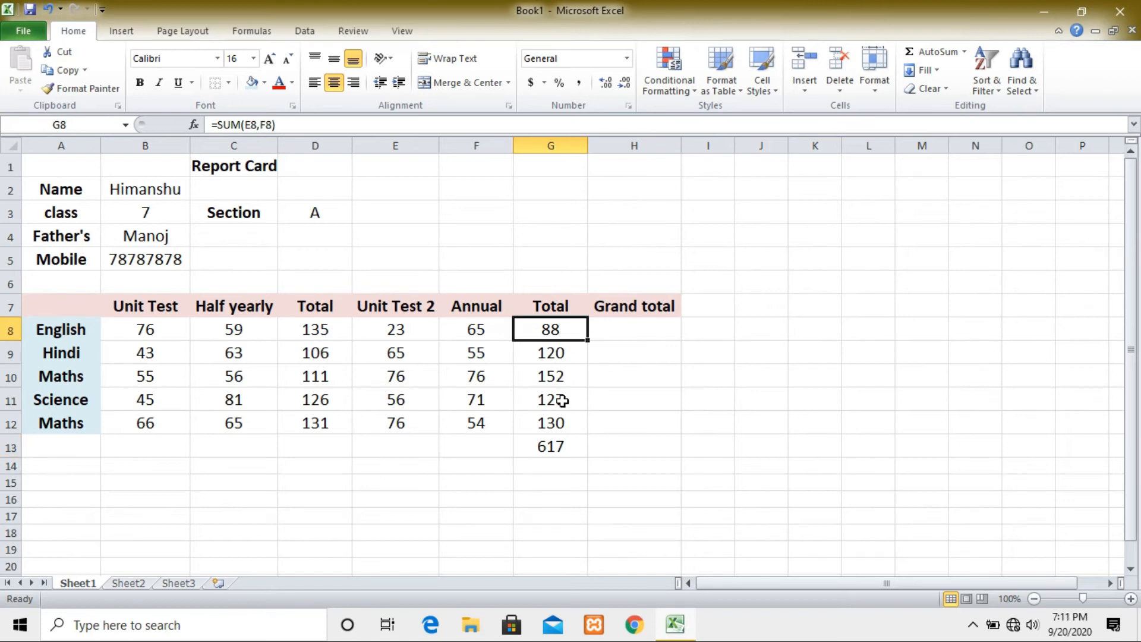
{"action": "left_click", "coordinate": [559, 422]}
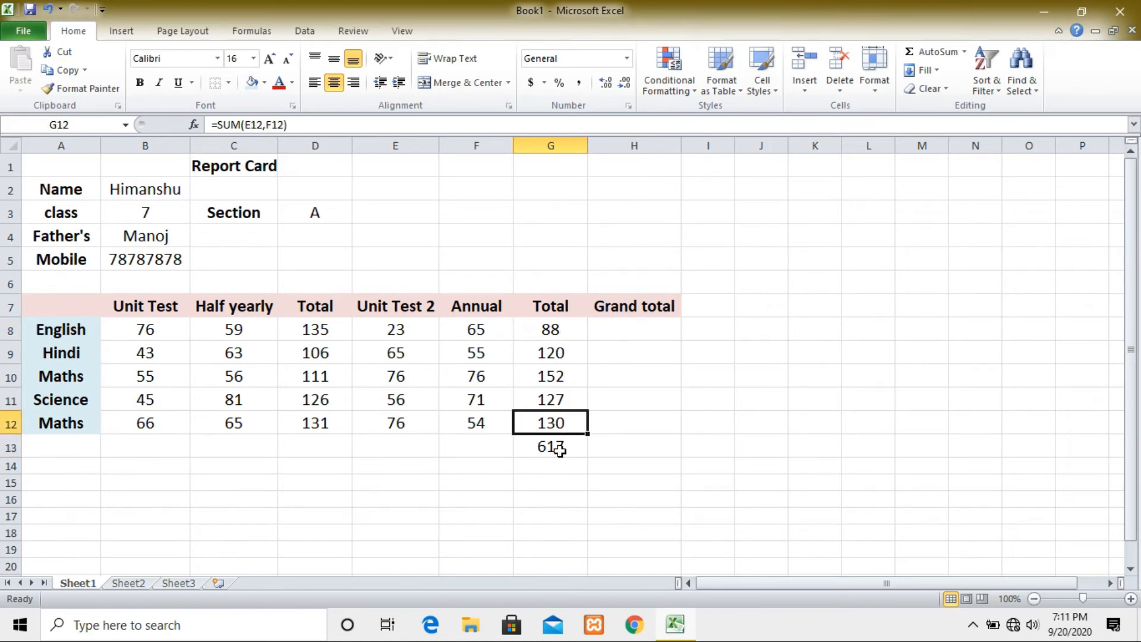
{"action": "left_click", "coordinate": [559, 445]}
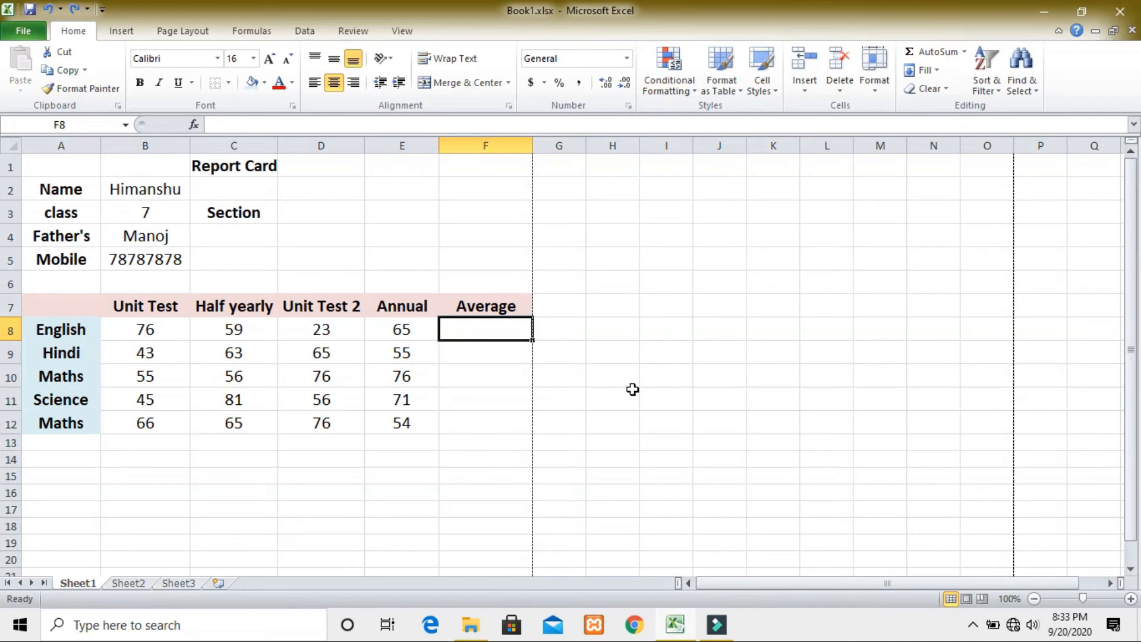
Step: Enter the formula =average(B8:e8) in F8 to average the English marks across the four tests
{"action": "left_click", "coordinate": [175, 333]}
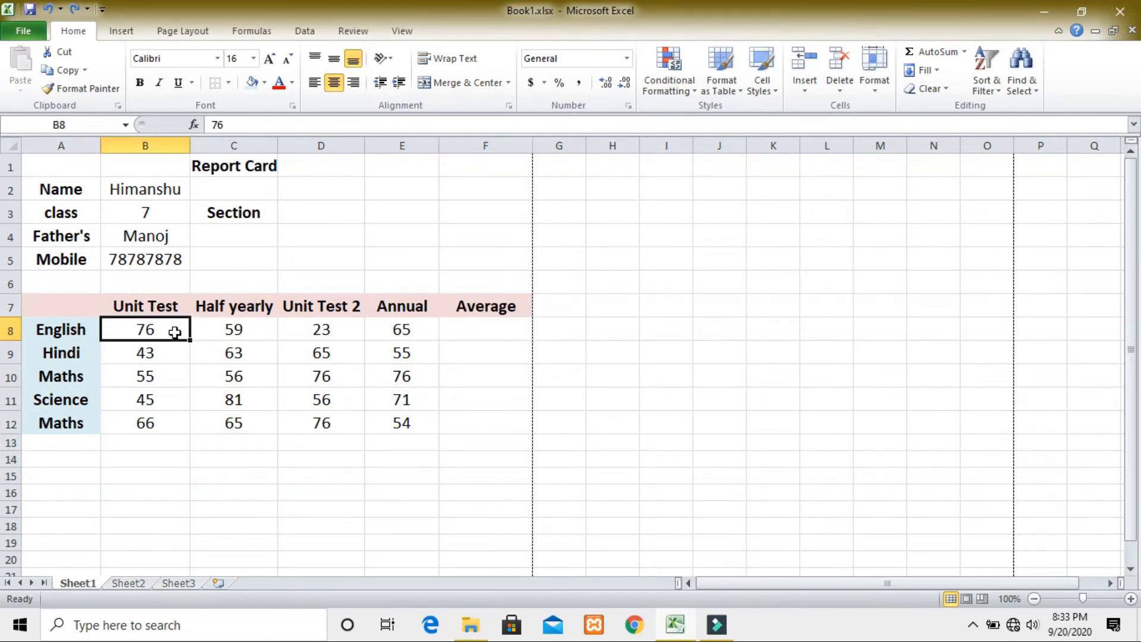
{"action": "left_click", "coordinate": [6, 331]}
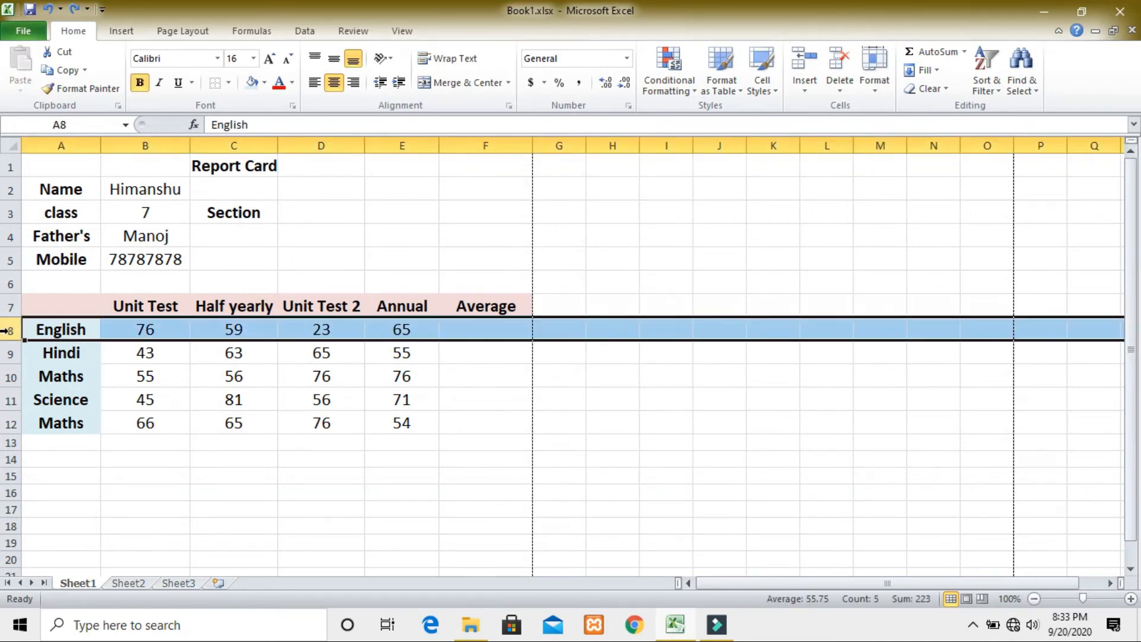
{"action": "left_click", "coordinate": [492, 331]}
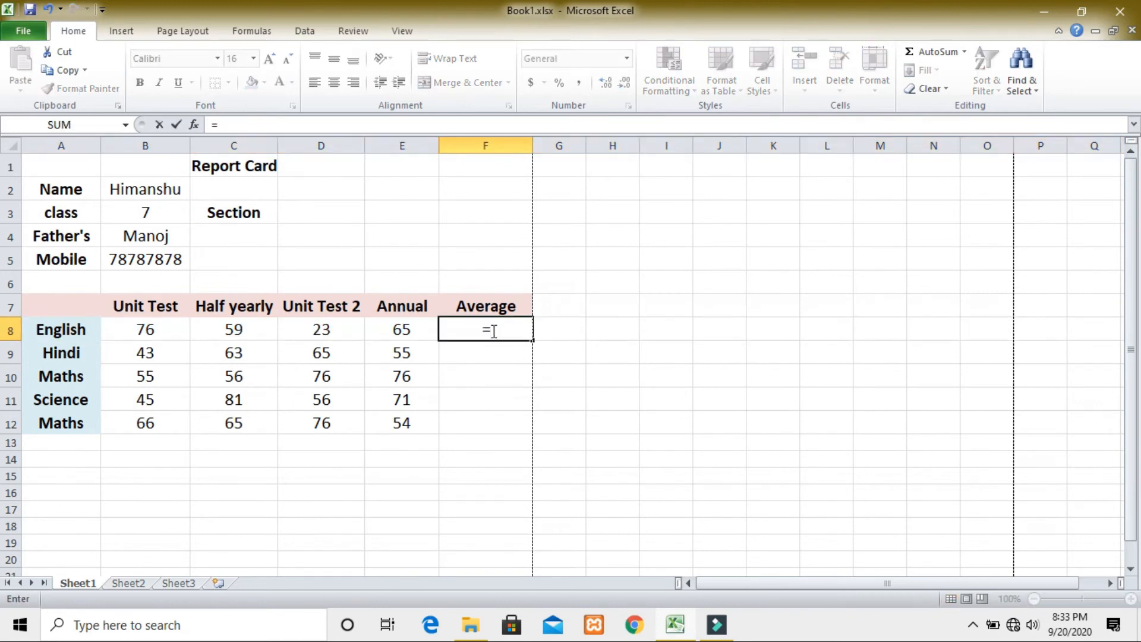
{"action": "type", "text": "a"}
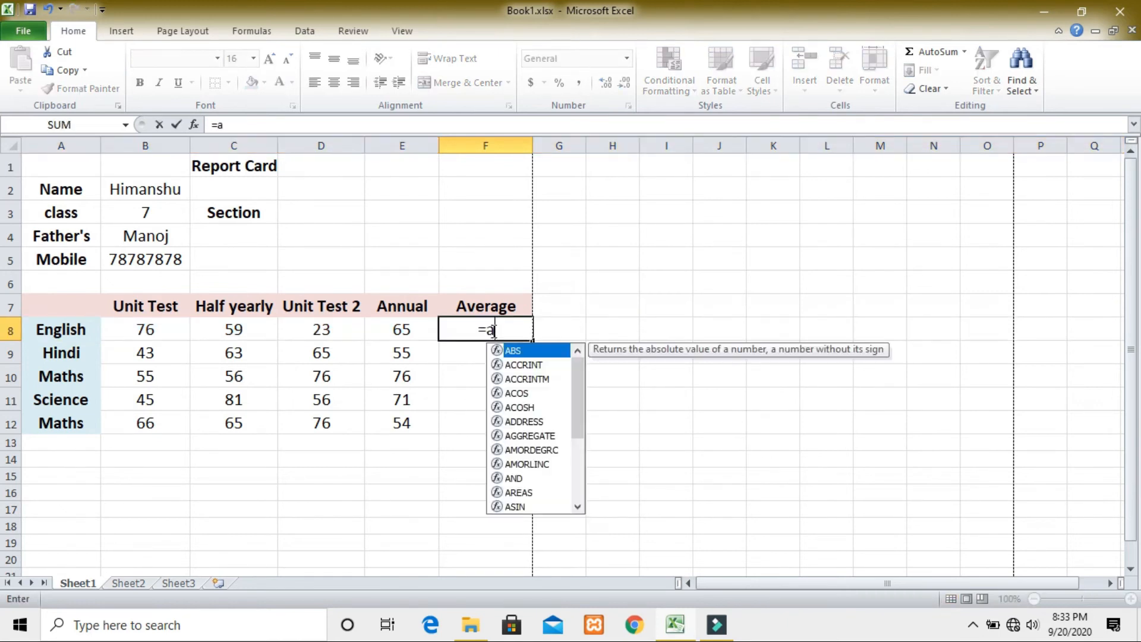
{"action": "type", "text": "verage"}
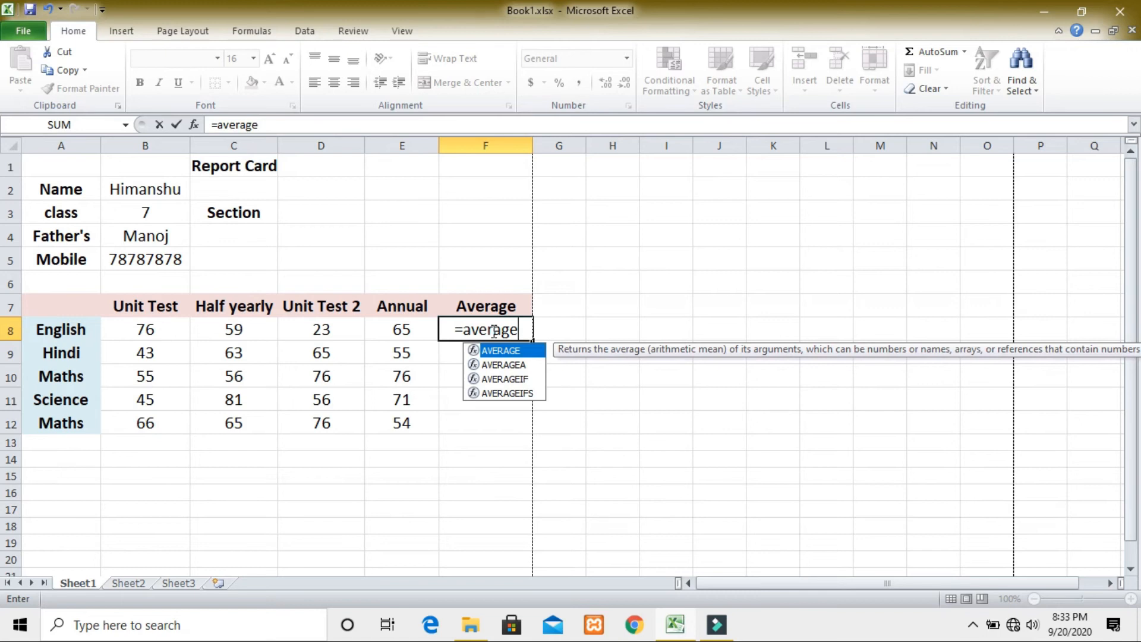
{"action": "type", "text": "("}
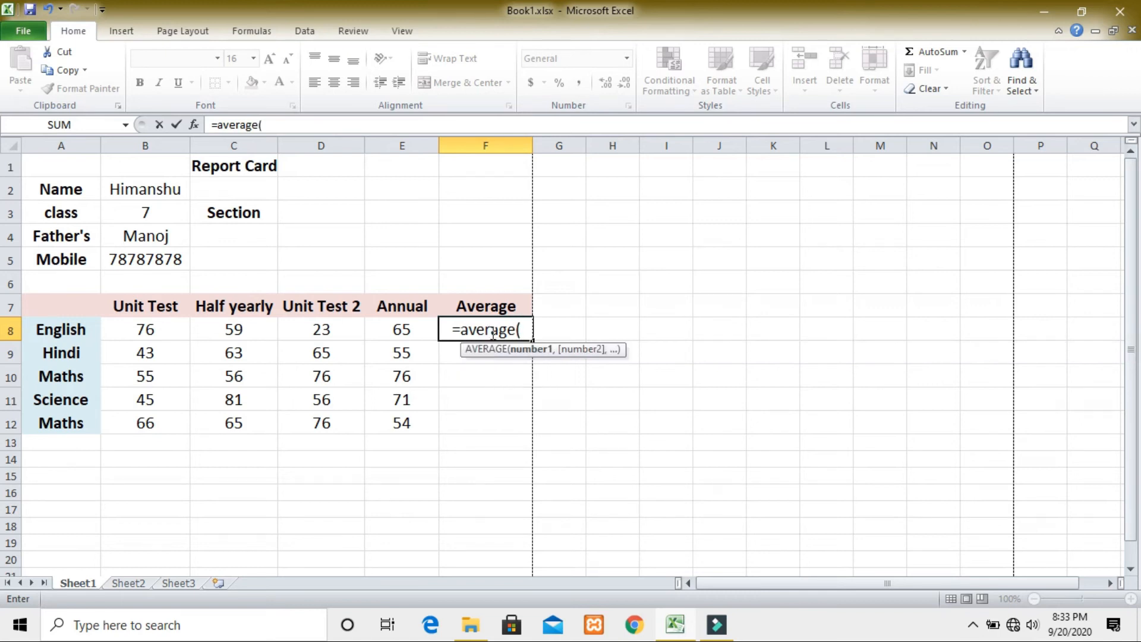
{"action": "left_click", "coordinate": [178, 332]}
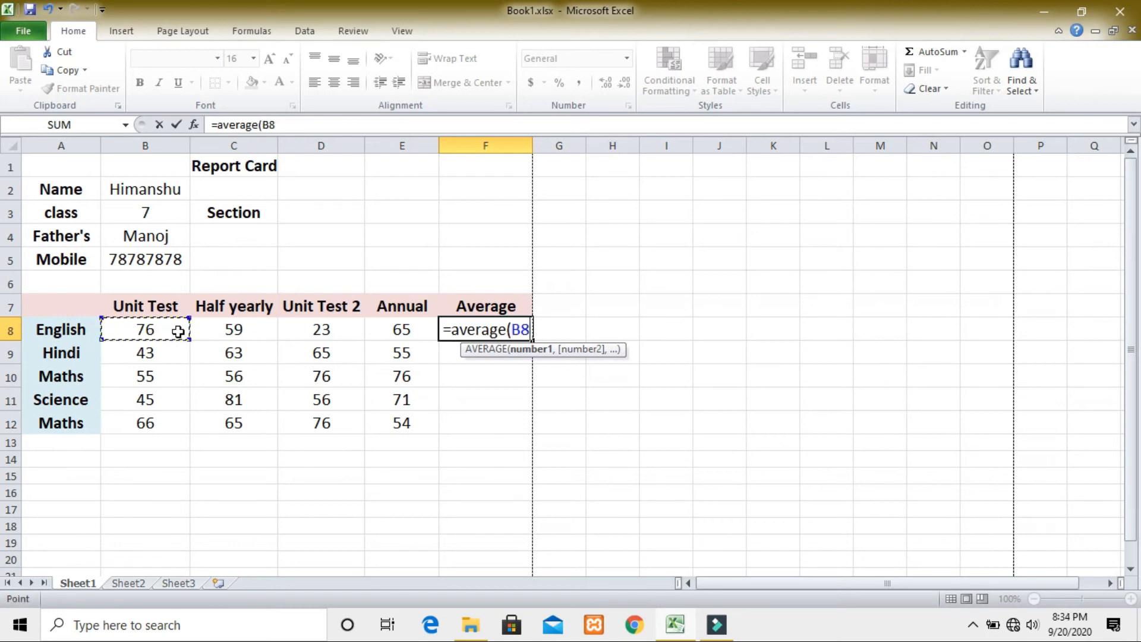
{"action": "key", "text": "F8"}
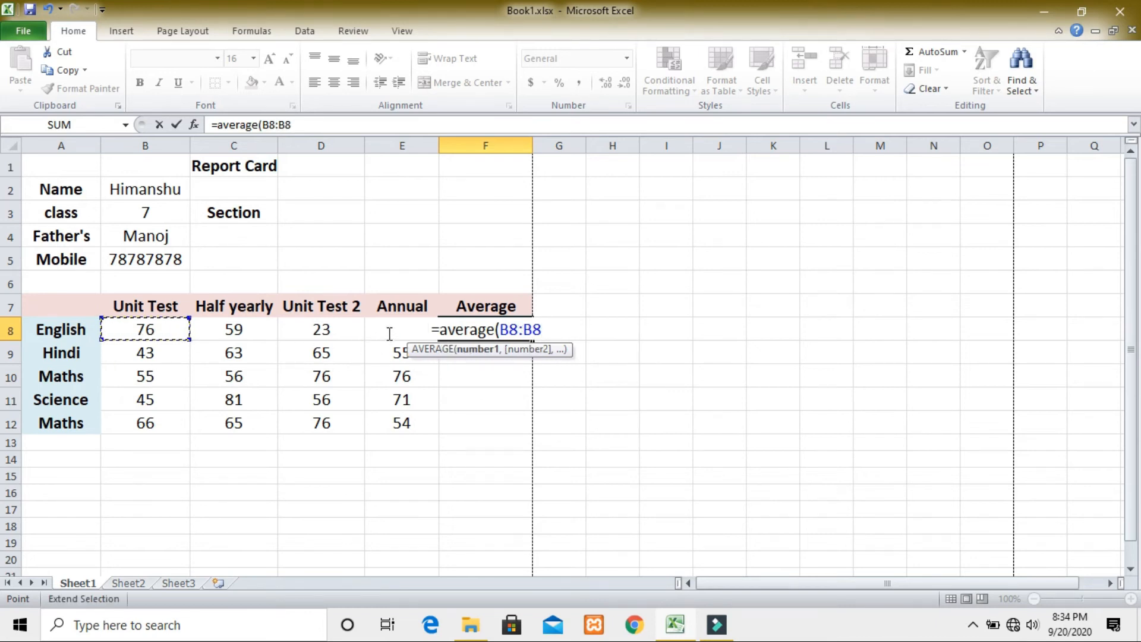
{"action": "key", "text": "BackSpace"}
{"action": "key", "text": "BackSpace"}
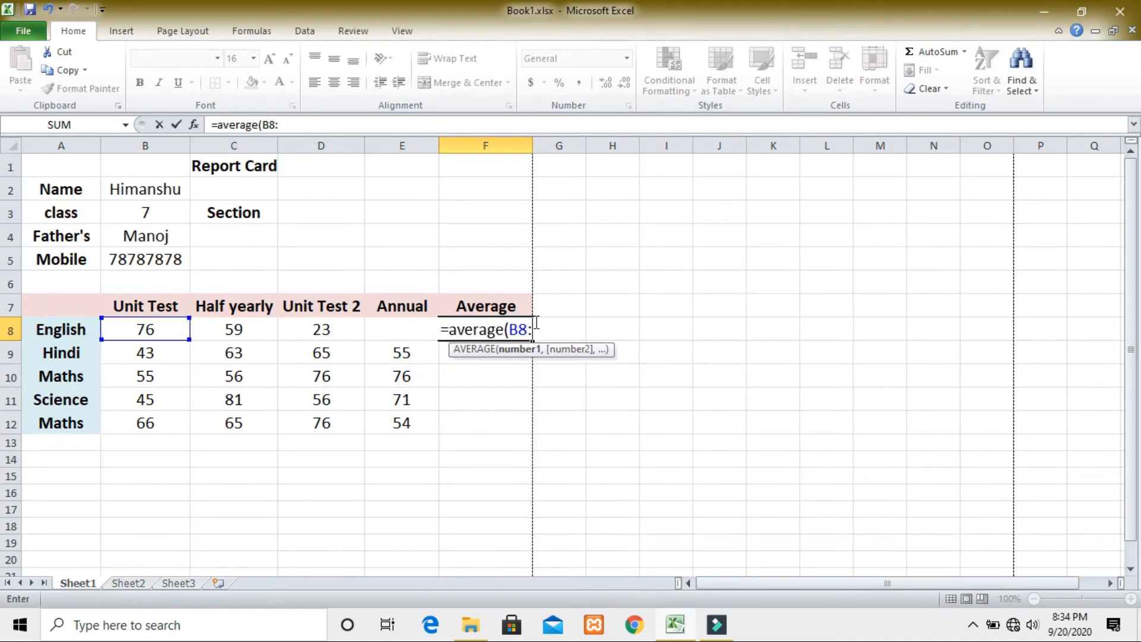
{"action": "type", "text": "e8"}
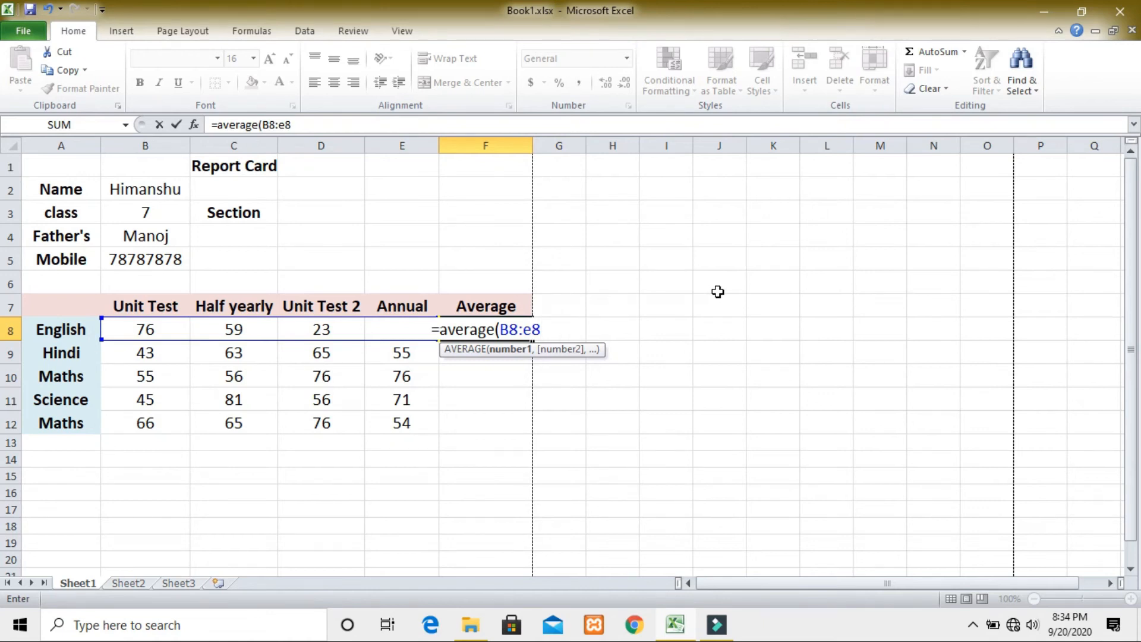
{"action": "type", "text": ")"}
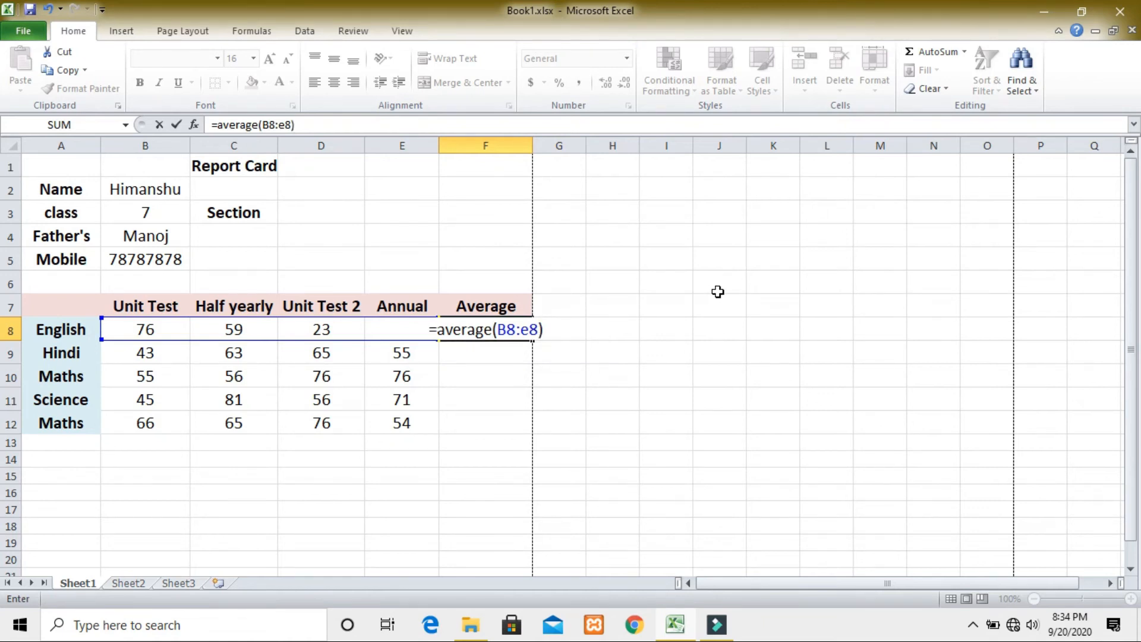
{"action": "key", "text": "Return"}
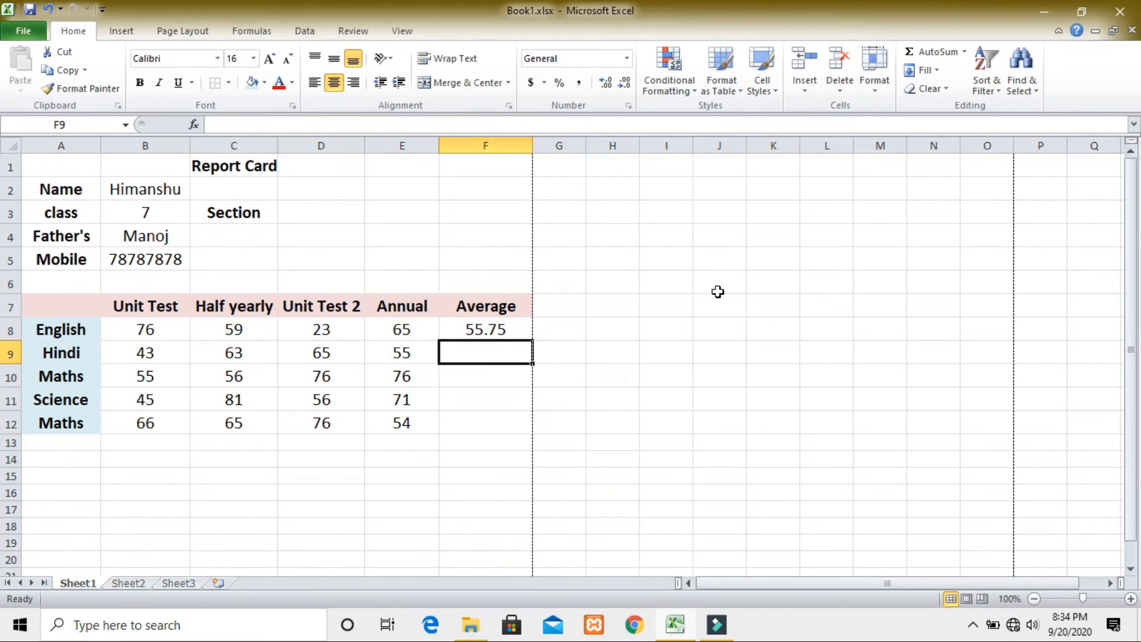
Step: Fill the English AVERAGE formula from F8 down through F12 for the remaining subjects
{"action": "left_click", "coordinate": [503, 335]}
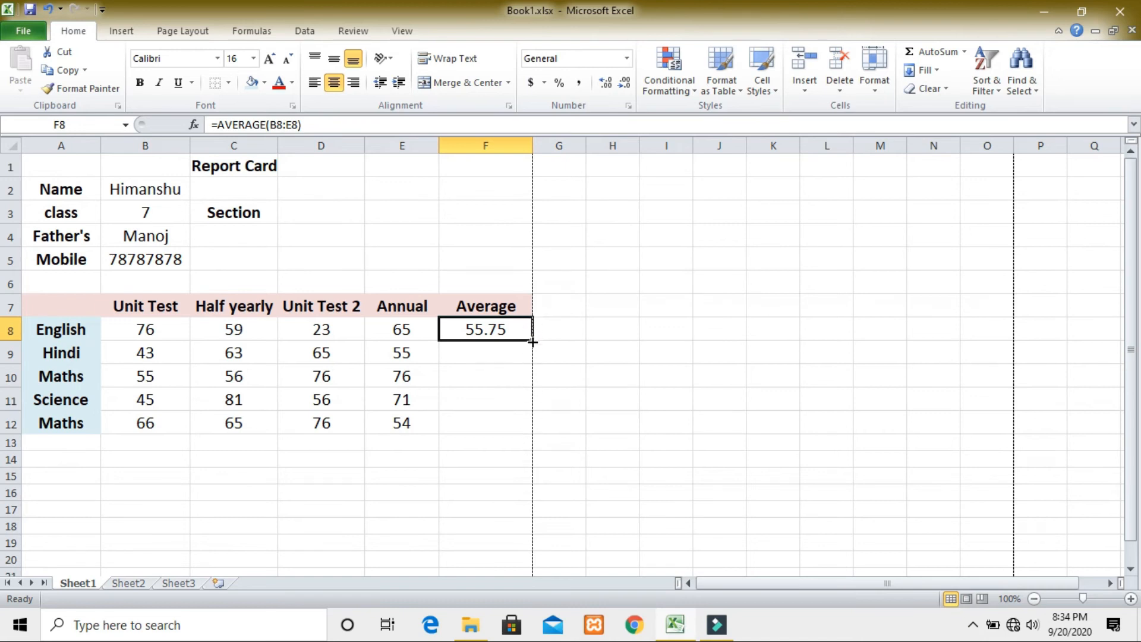
{"action": "left_click_drag", "start_coordinate": [533, 341], "coordinate": [535, 432]}
{"action": "left_click", "coordinate": [573, 386]}
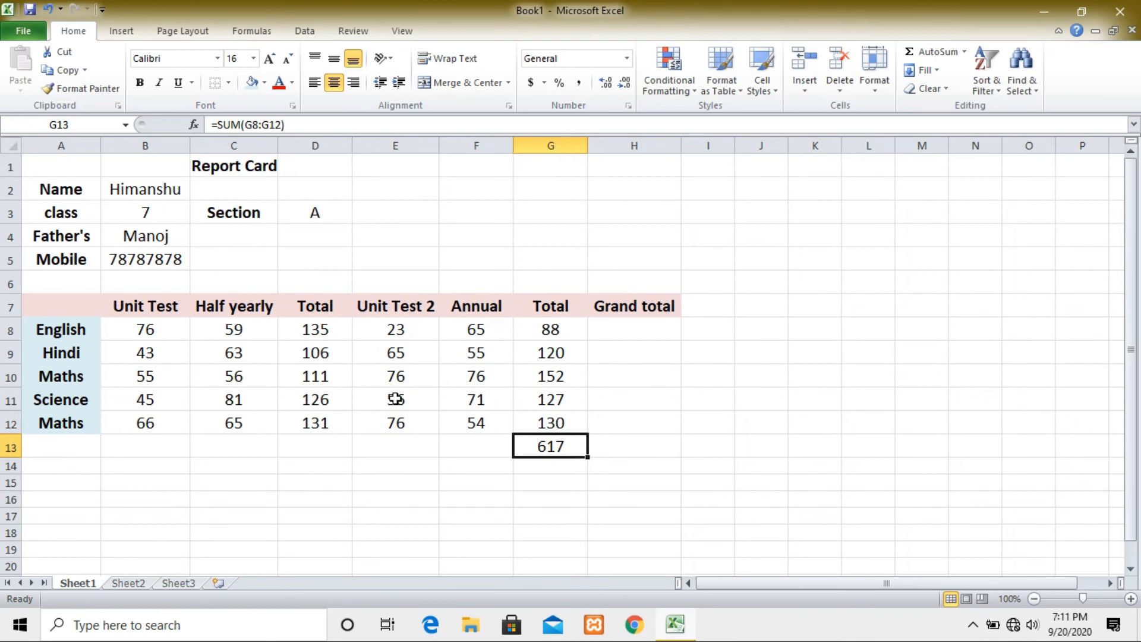
Step: Save the report card workbook to the Desktop as Book1.xlsx in Excel Workbook format
{"action": "left_click", "coordinate": [697, 450]}
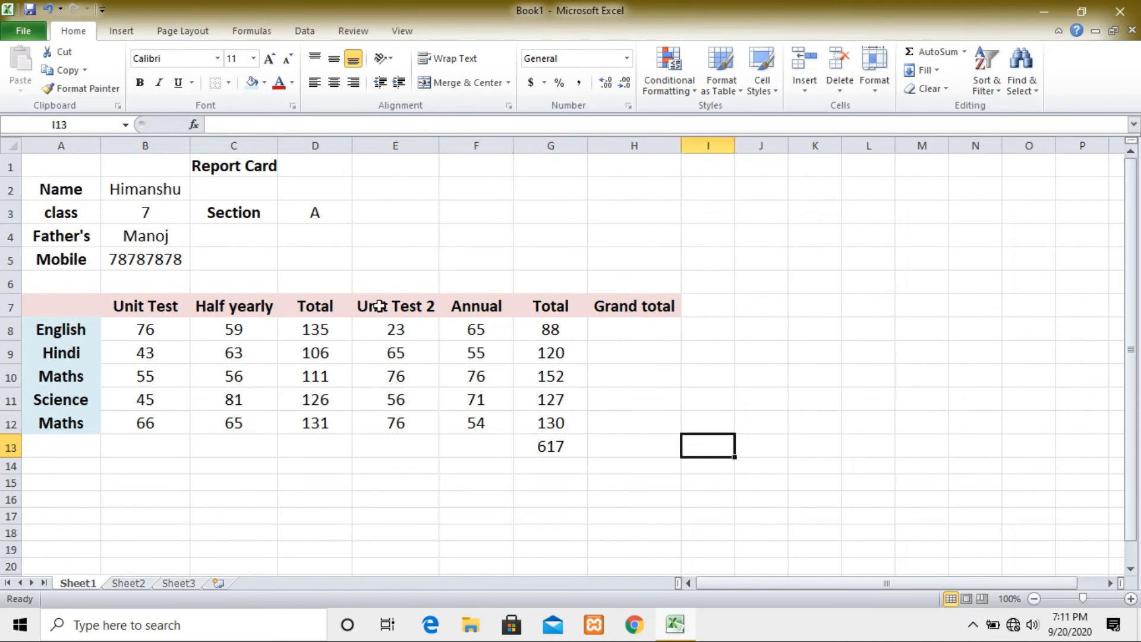
{"action": "left_click", "coordinate": [24, 31]}
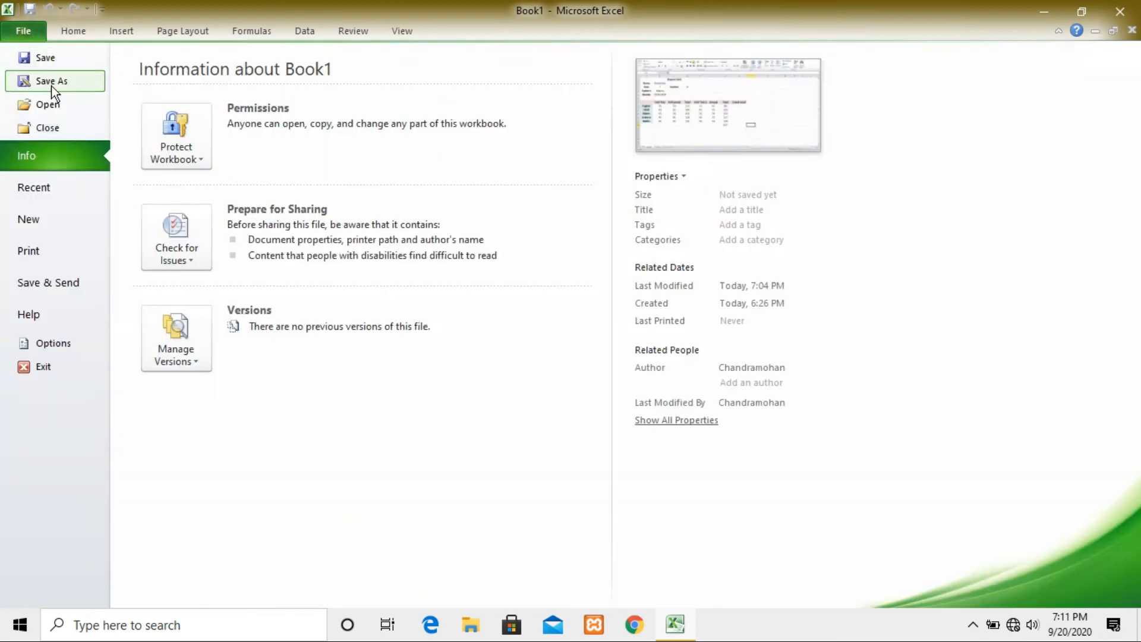
{"action": "key", "text": "Escape"}
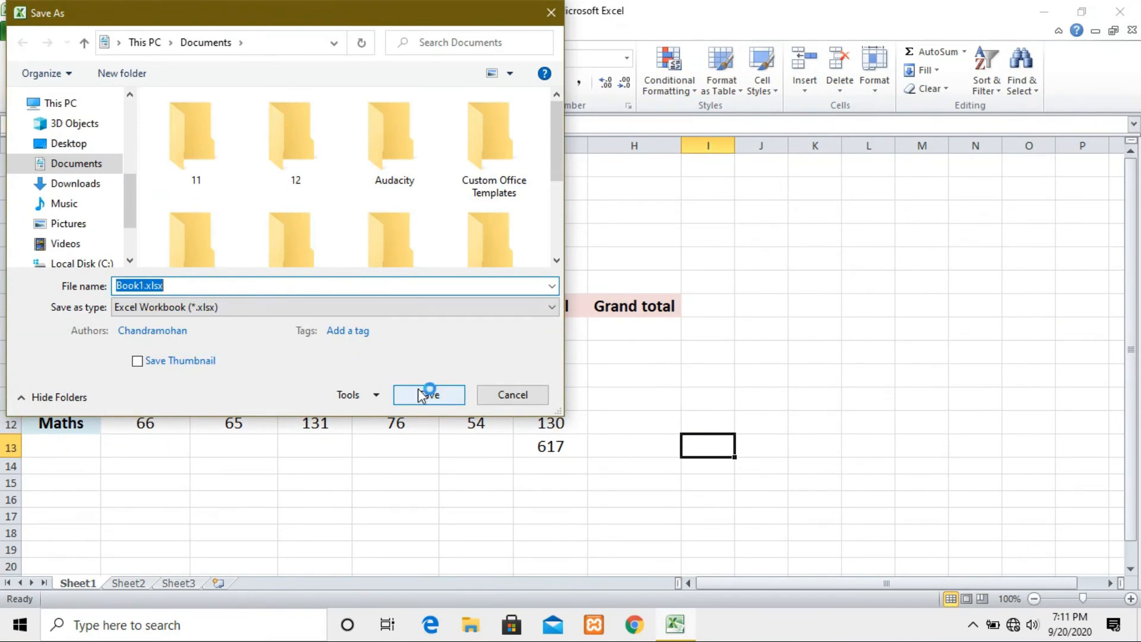
{"action": "left_click", "coordinate": [75, 144]}
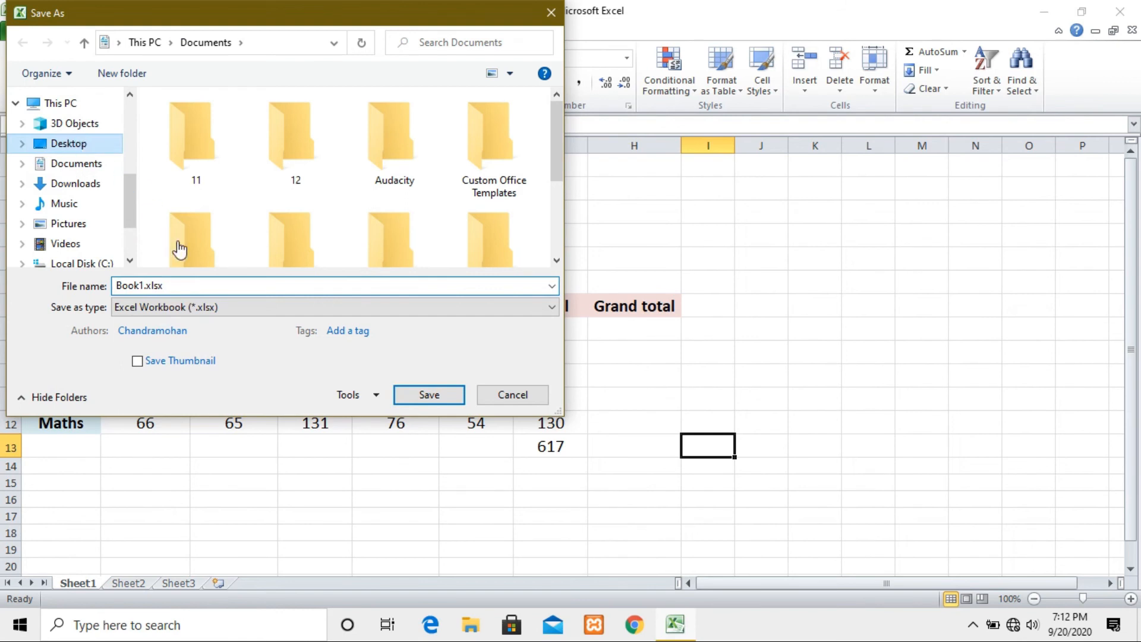
{"action": "left_click", "coordinate": [428, 395]}
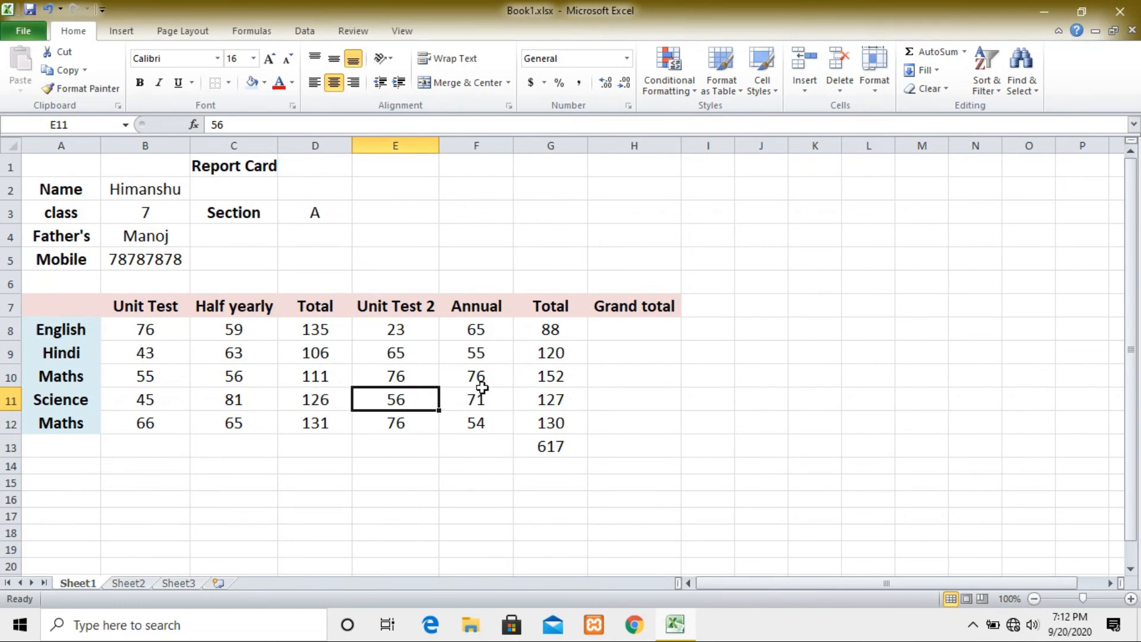
Step: Open the print settings for the report card workbook and set the number of copies to 1
{"action": "left_click", "coordinate": [24, 31]}
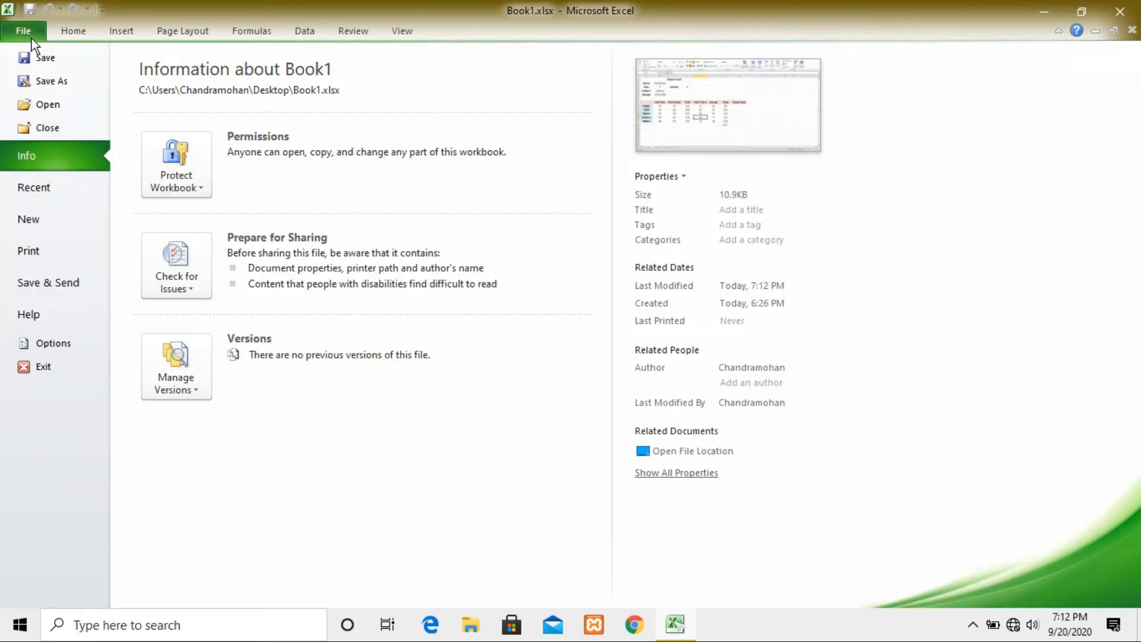
{"action": "left_click", "coordinate": [45, 251]}
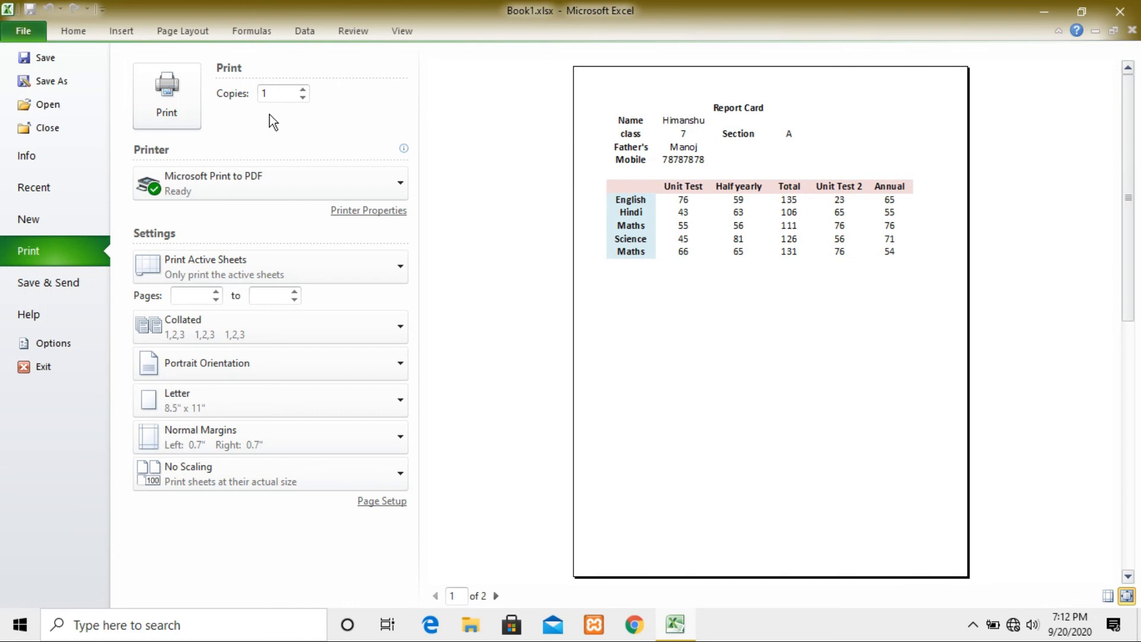
{"action": "left_click", "coordinate": [276, 97]}
{"action": "key", "text": "BackSpace"}
{"action": "type", "text": "3"}
{"action": "type", "text": "1"}
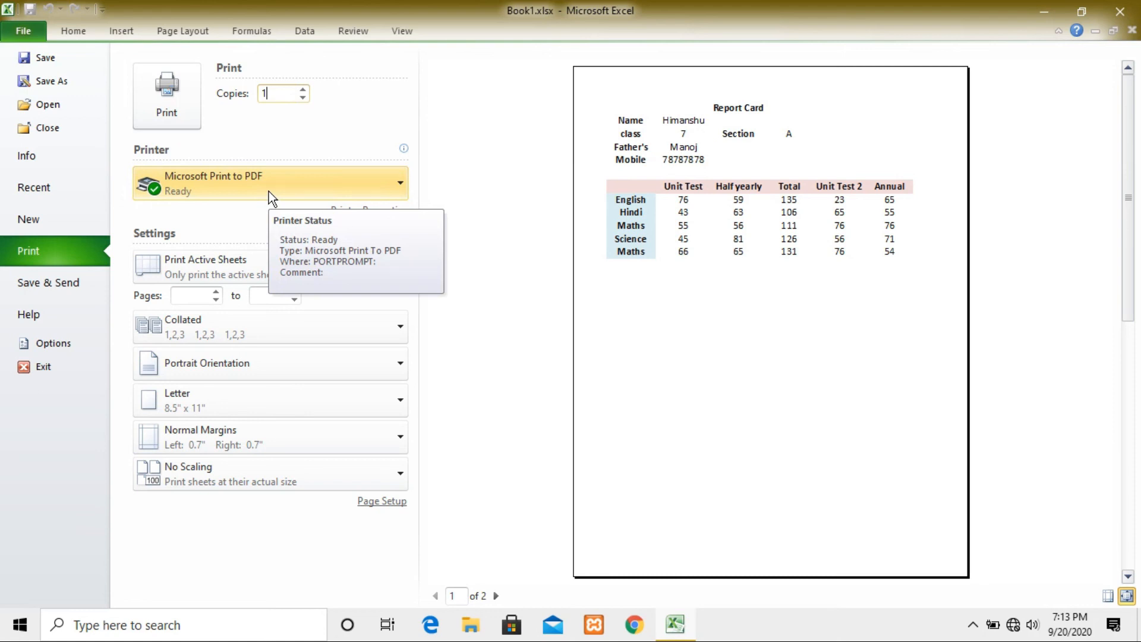
Step: Check the available printers, keep Microsoft Print to PDF, and set the print range to pages 8 to 9
{"action": "left_click", "coordinate": [247, 187]}
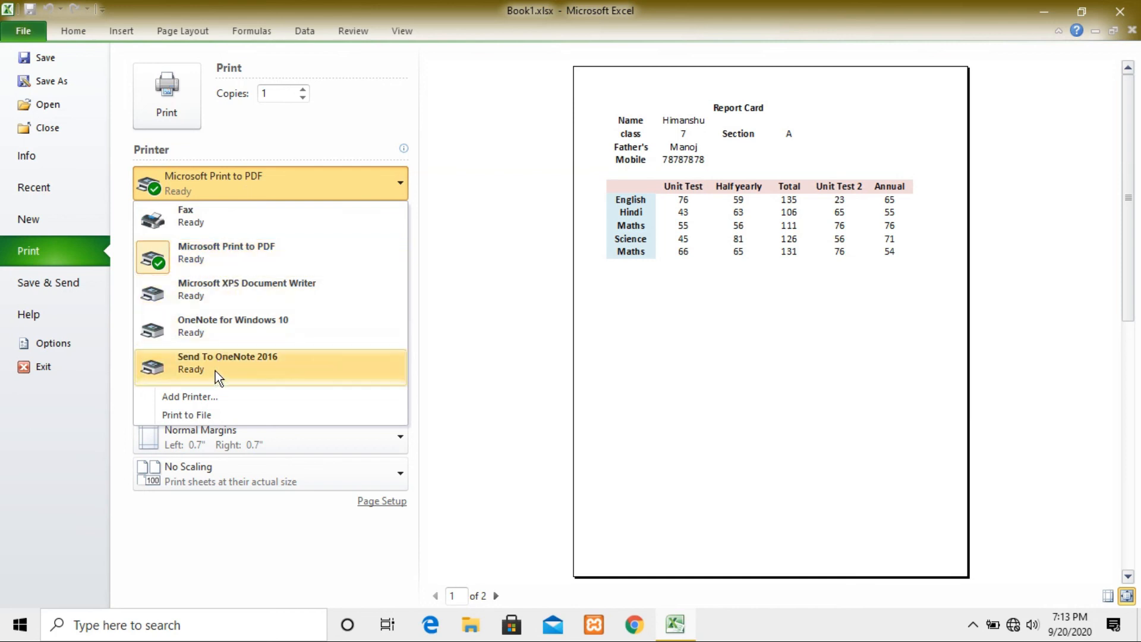
{"action": "left_click", "coordinate": [306, 140]}
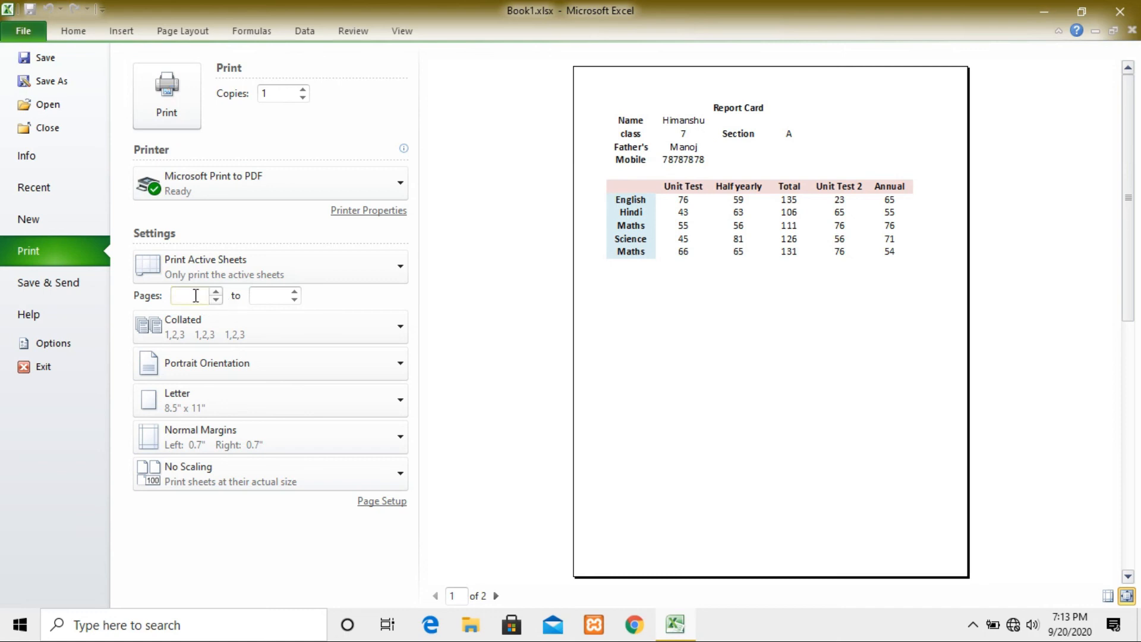
{"action": "type", "text": "8"}
{"action": "left_click", "coordinate": [265, 300]}
{"action": "type", "text": "9"}
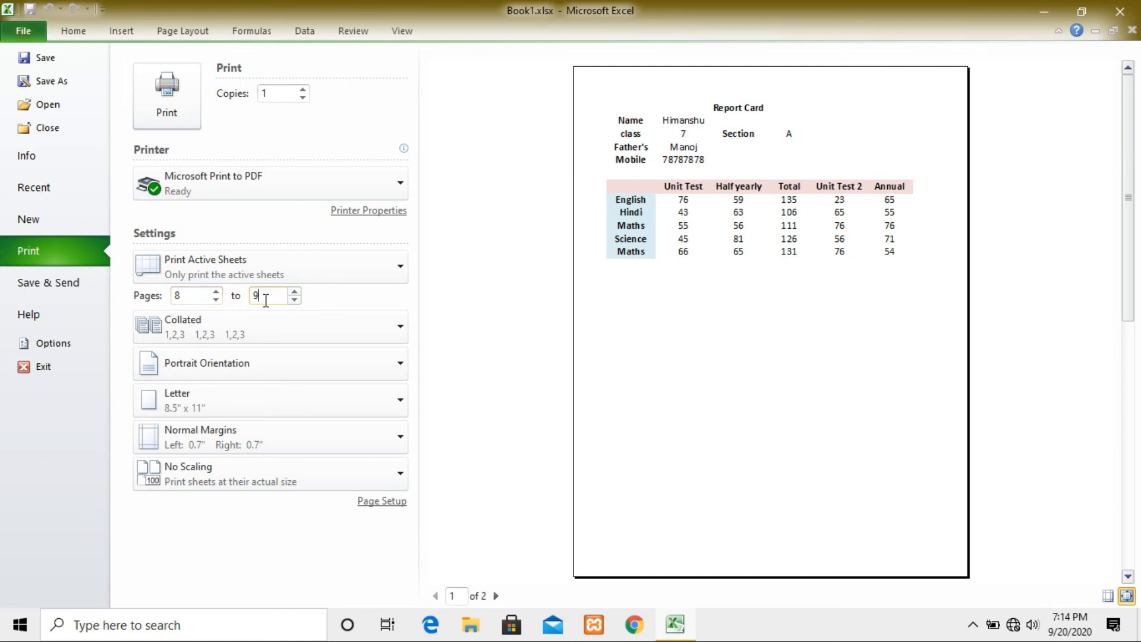